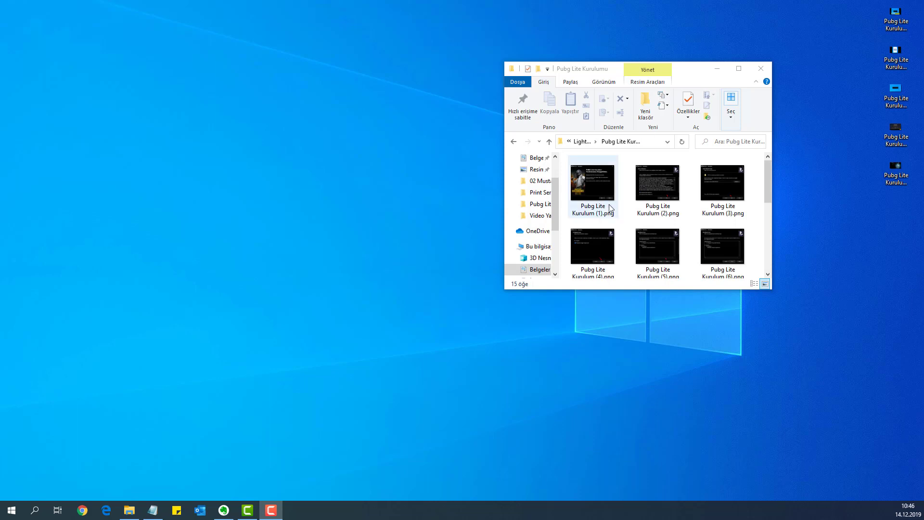
Step: View Pubg Lite Kurulum (2).png enlarged in Photos, move on to Pubg Lite Kurulum (3).png, and close the viewer
double_click(660, 184)
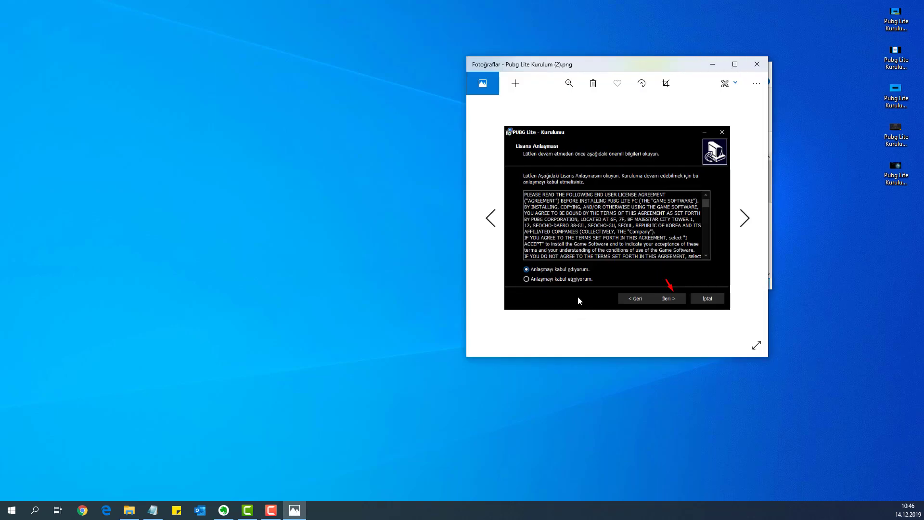
double_click(619, 65)
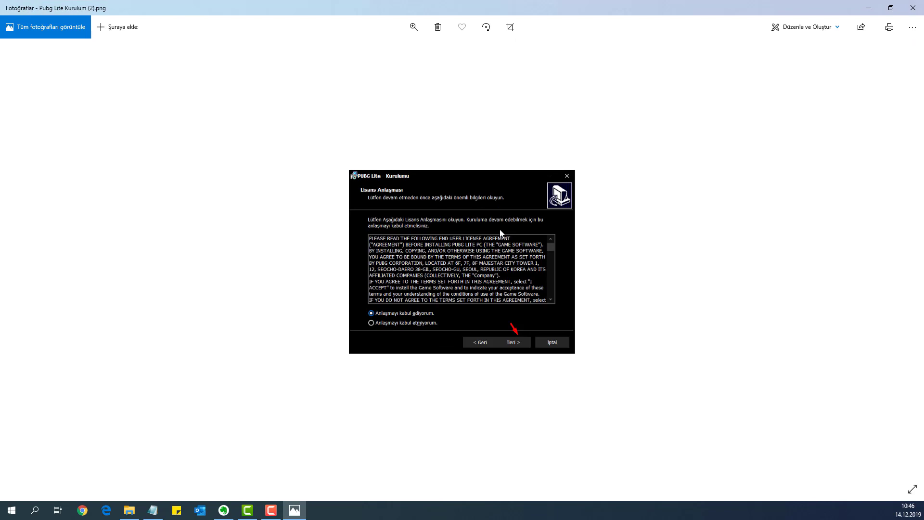
key(ctrl+plus)
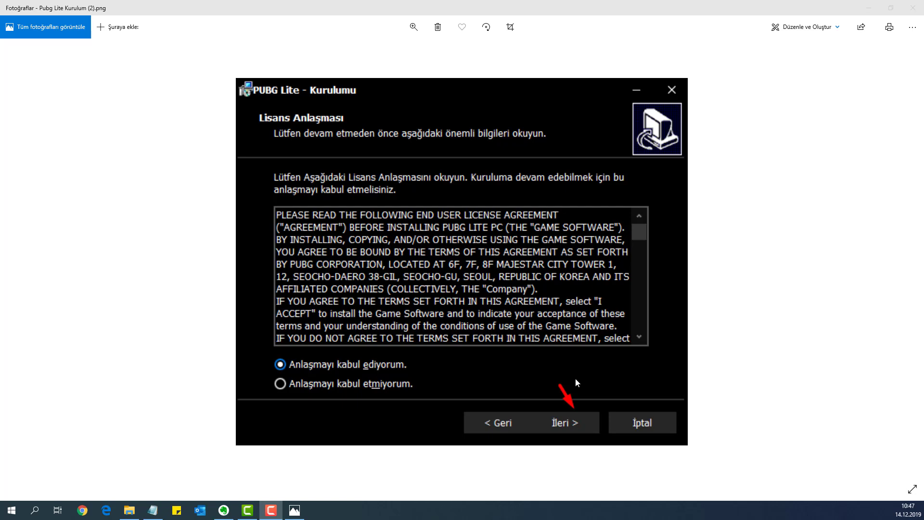
click(453, 326)
scroll(453, 325, down, 1)
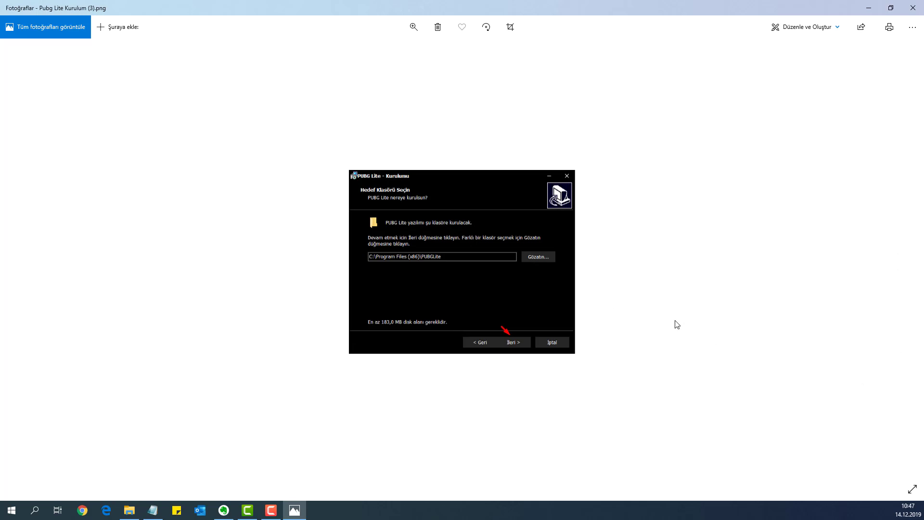
click(909, 8)
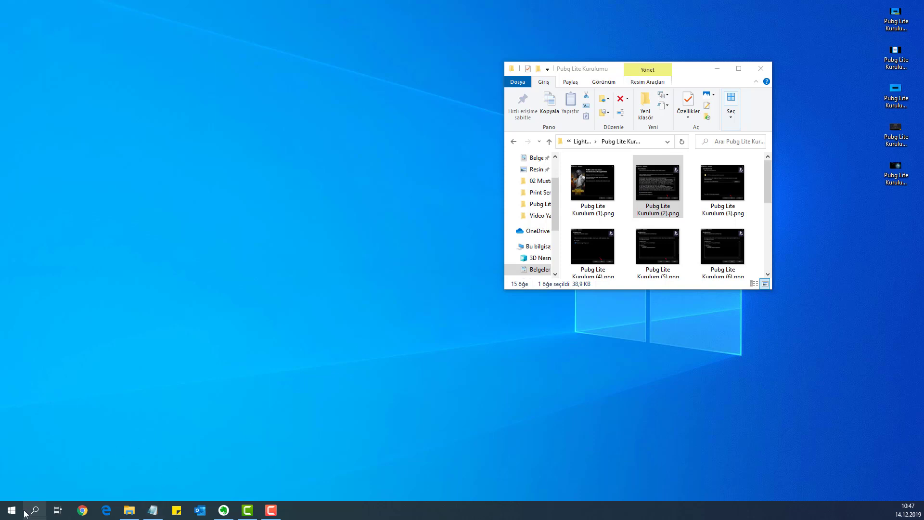
Step: Find Not Defteri (Notepad) through the system search and open a blank document
click(7, 511)
text(not)
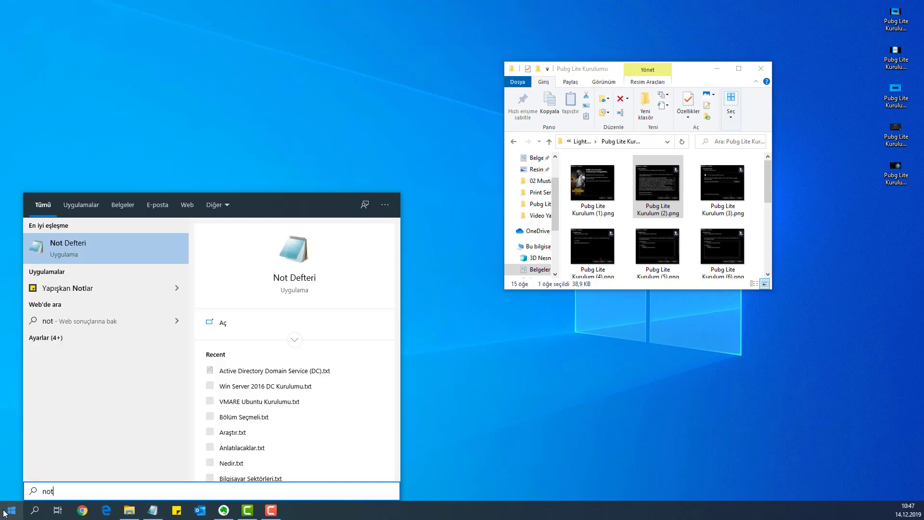
key(Return)
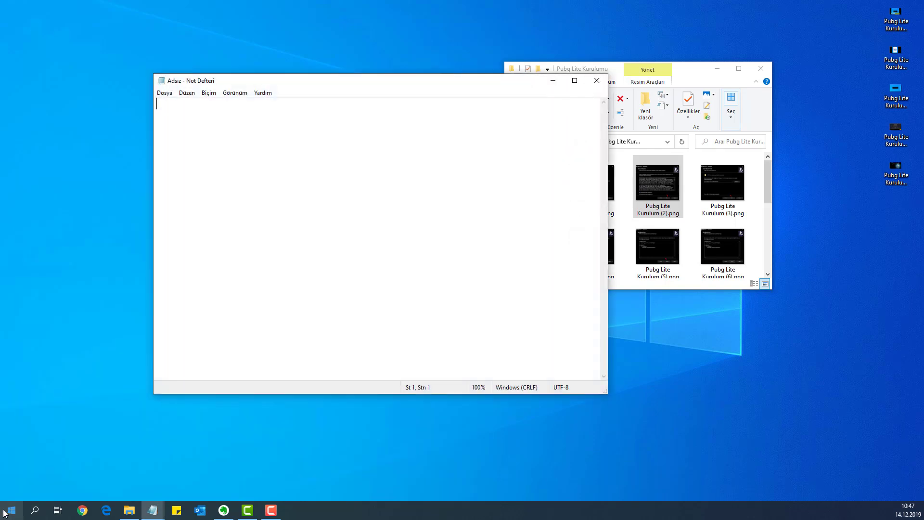
right_click(71, 125)
mouse_move(96, 202)
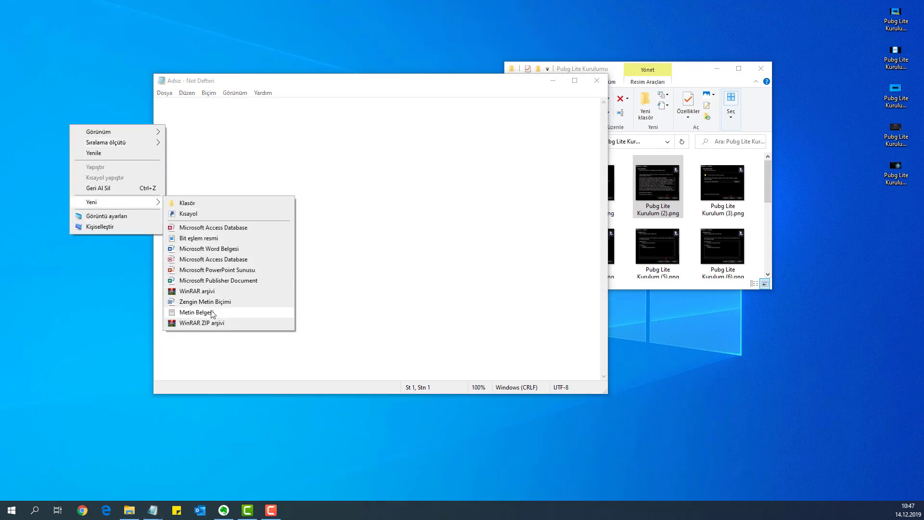
click(319, 177)
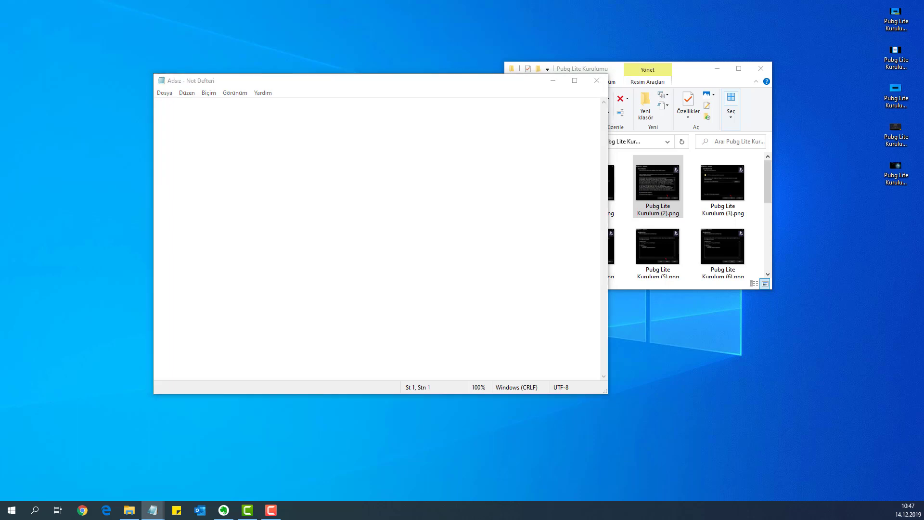
Step: Enter the Windows Registry Editor Version 5.00 script assigning .tif, .tiff, .png, .bmp, .jpeg, .jpg and .ico to PhotoViewer.FileAssoc.Tiff under Windows Photo Viewer\Capabilities\FileAssociations
click(402, 136)
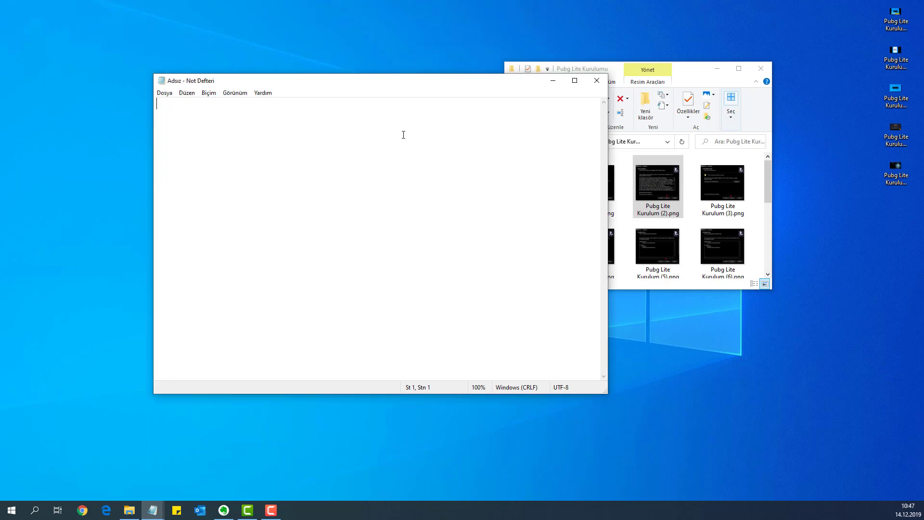
text(Windows Registry Editor Version 5.00  [HKEY_LOCAL_MACHINE\SOFTWARE\Microsoft\Windows Photo Viewer\Capabilities\FileAssociations] ".tif"="PhotoViewer.FileAssoc.Tiff" ".tiff"="PhotoViewer.FileAssoc.Tiff" ".png"="PhotoViewer.FileAssoc.Tiff" ".bmp"="PhotoViewer.FileAssoc.Tiff" ".jpeg"="PhotoViewer.FileAssoc.Tiff" ".jpg"="PhotoViewer.FileAssoc.Tiff" ".ico"="PhotoViewer.FileAssoc.Tiff")
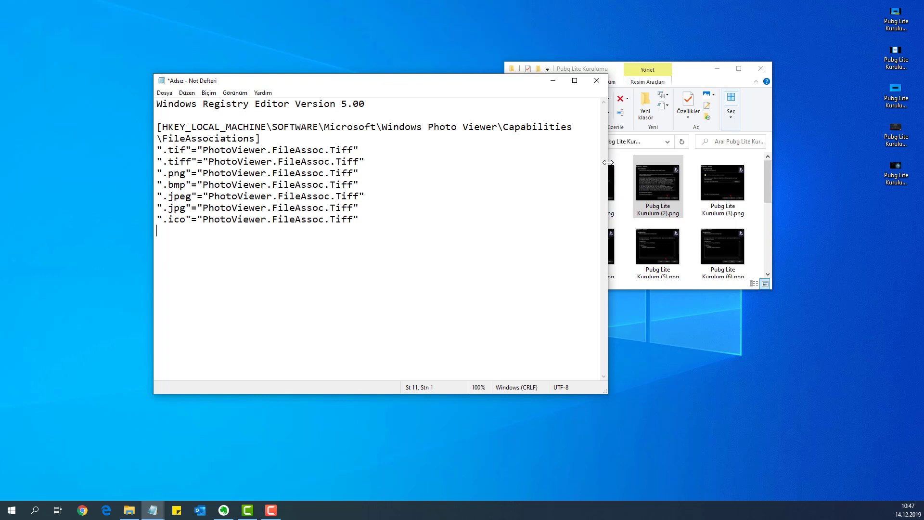
drag(607, 163, 744, 158)
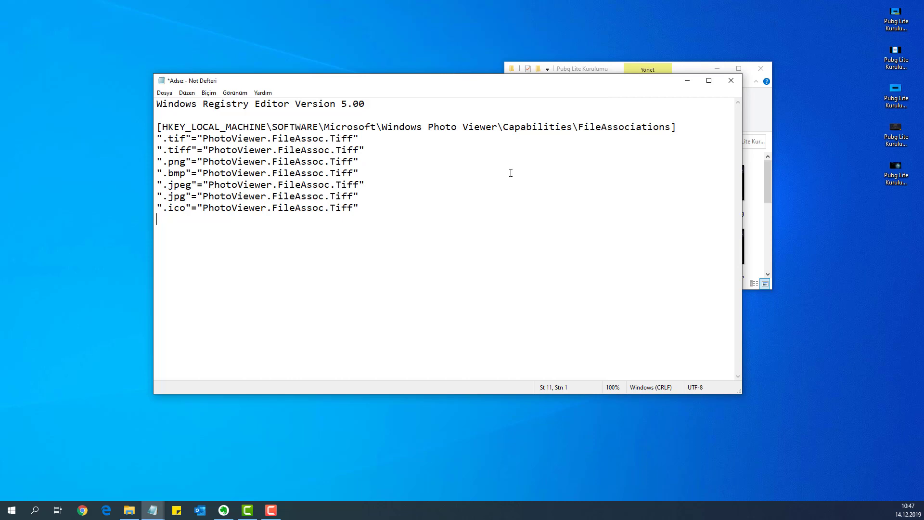
drag(363, 105, 166, 127)
drag(419, 250, 84, 61)
click(306, 196)
key(F10)
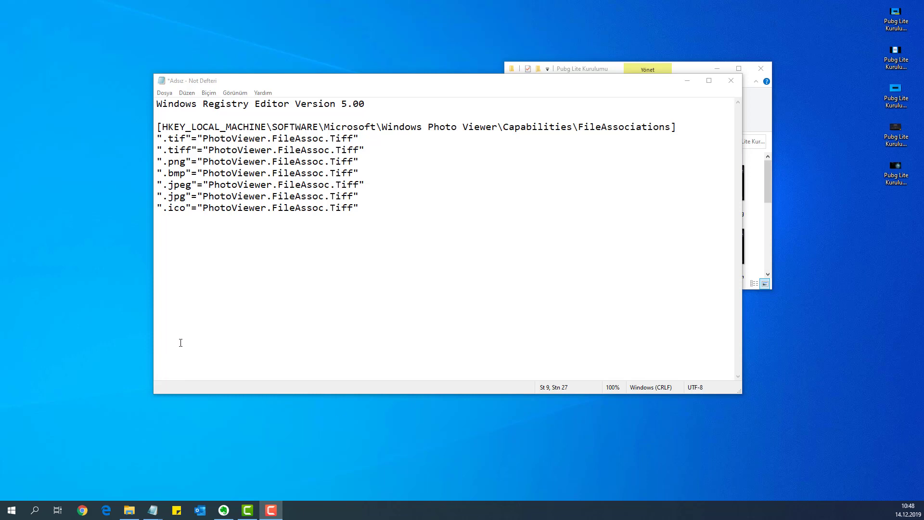
click(305, 262)
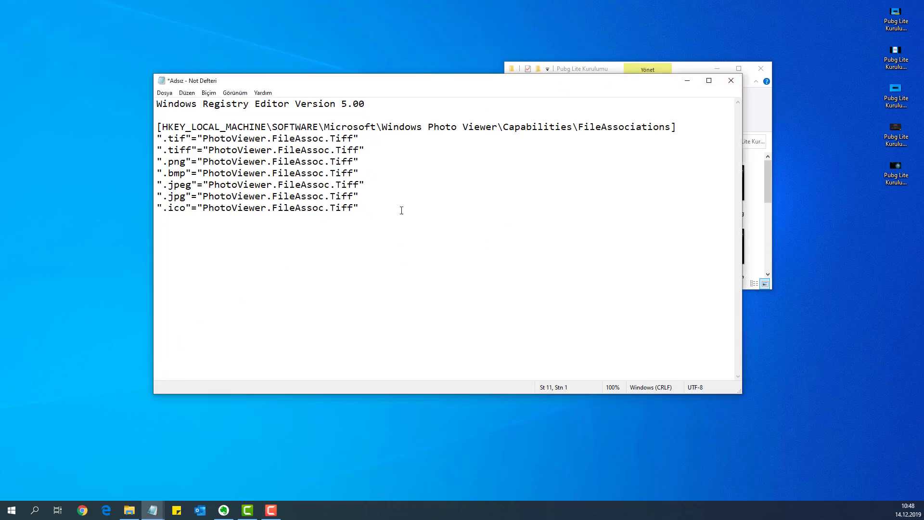
Step: Close the script and choose to save it to the desktop (Masaüstü) under the file name viewer.reg
click(735, 85)
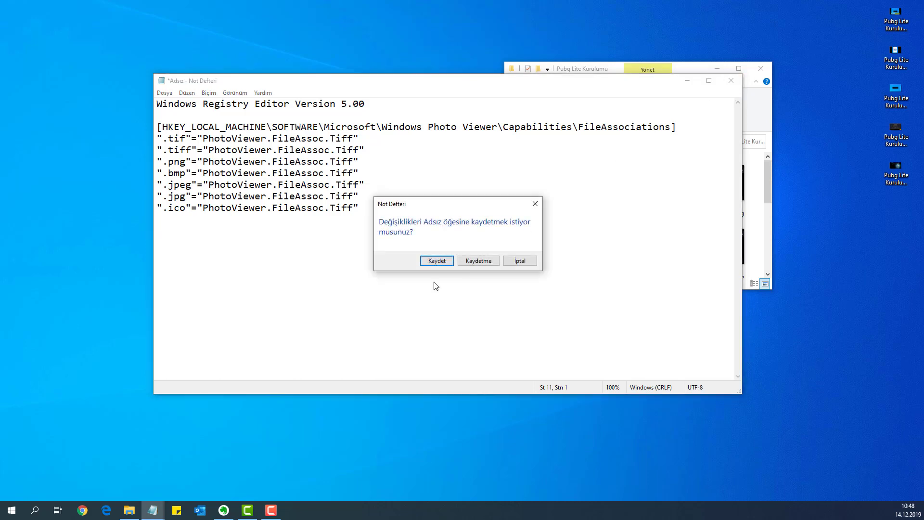
click(443, 262)
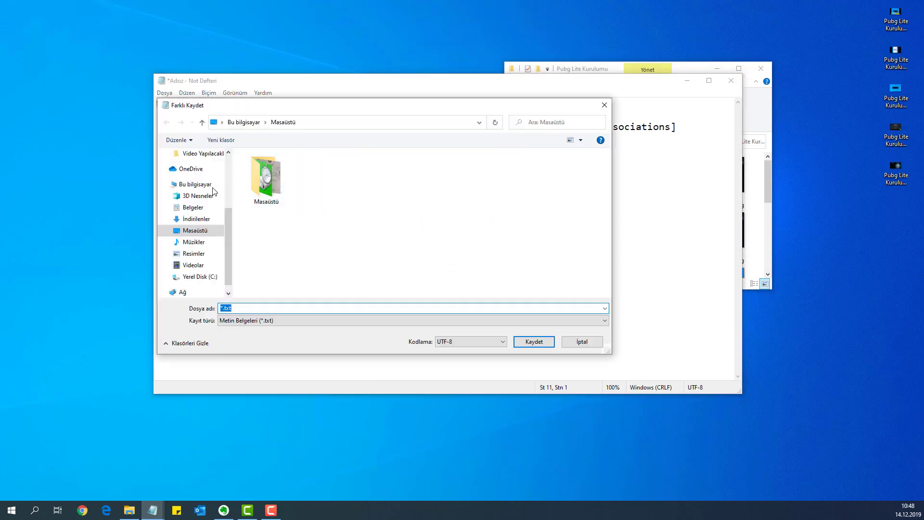
click(190, 235)
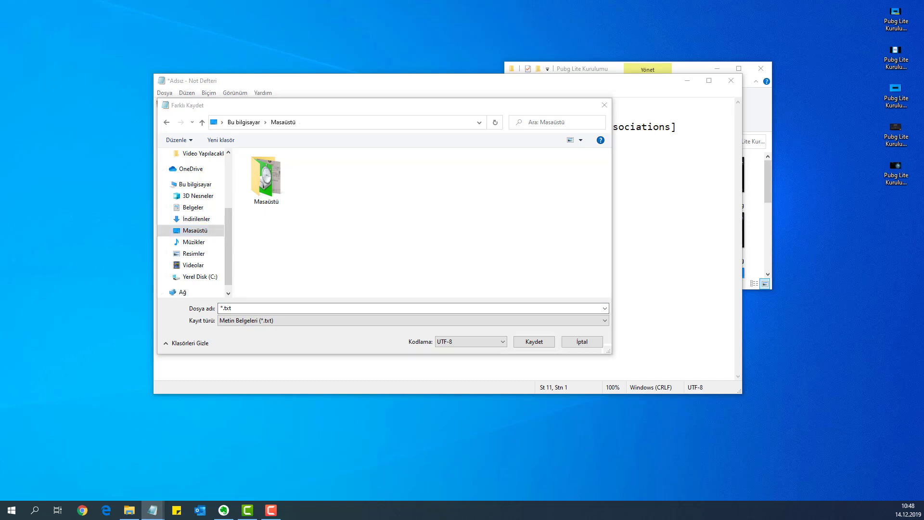
drag(490, 107, 718, 185)
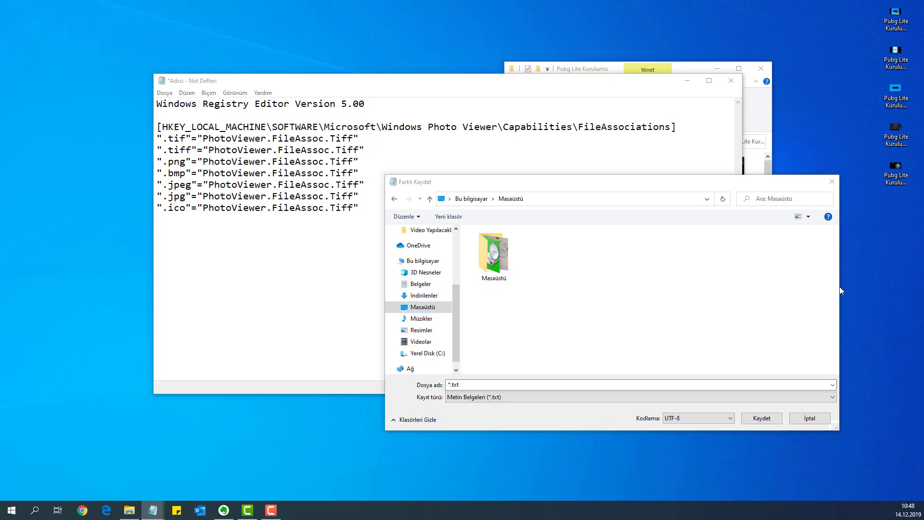
click(464, 387)
text(viewer.reg)
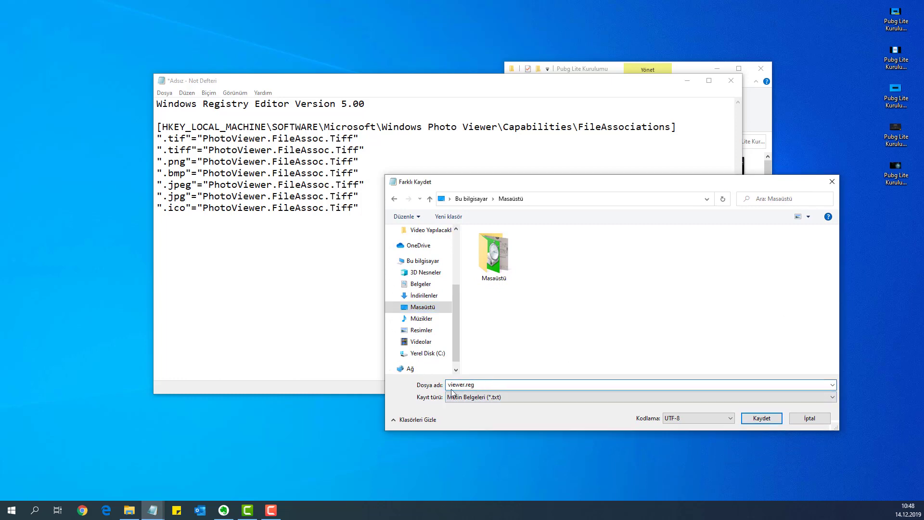
Step: Set the save type to Tüm Dosyalar (*.*) and save viewer.reg
double_click(478, 385)
click(477, 399)
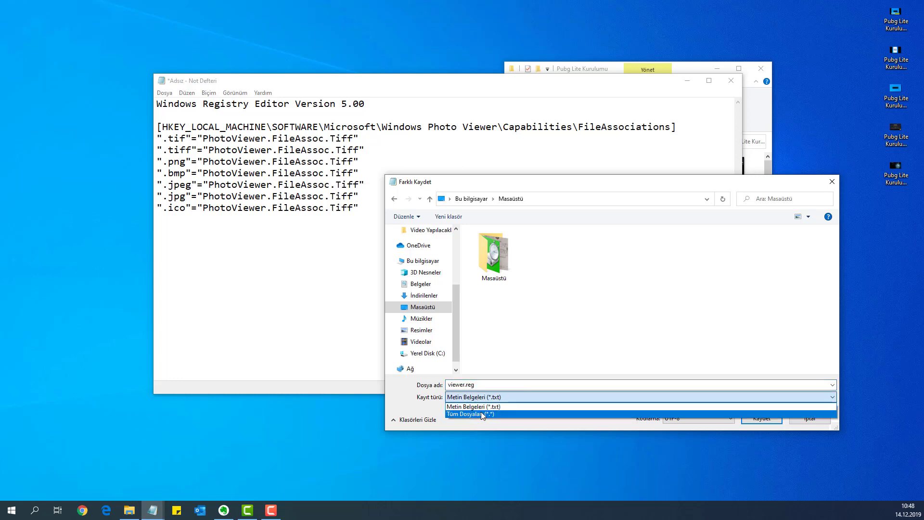
click(480, 413)
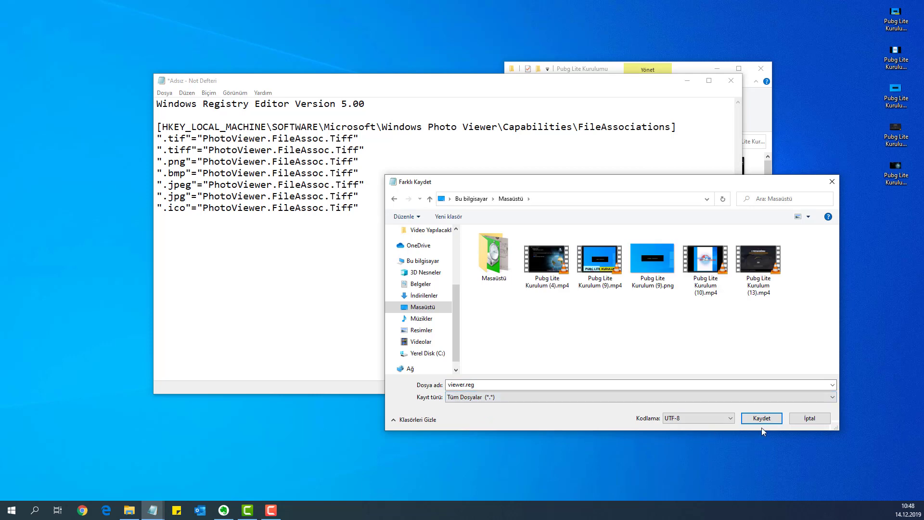
click(703, 417)
click(703, 417)
click(761, 417)
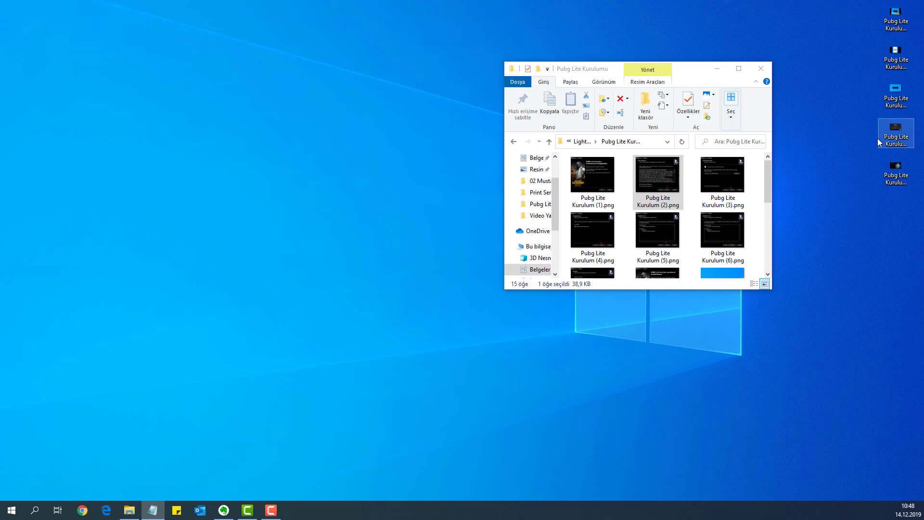
Step: Tidy the desktop by placing the Recycle Bin in the lower-right corner and the three Pubg Lite files along the right edge
drag(36, 25, 74, 65)
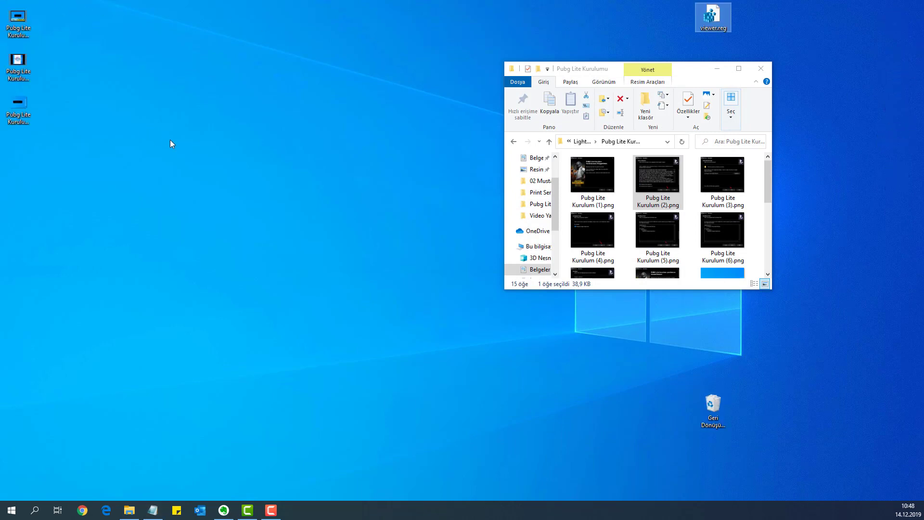
drag(713, 469, 880, 460)
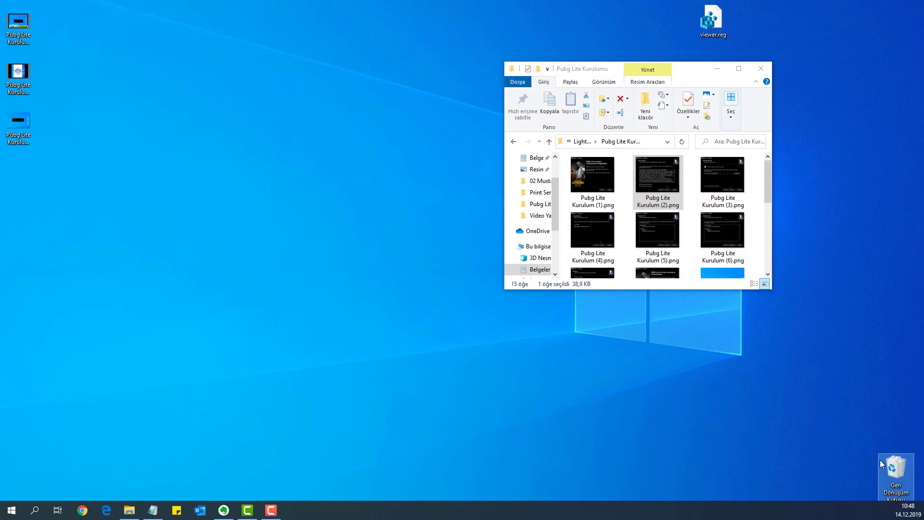
drag(105, 10, 846, 104)
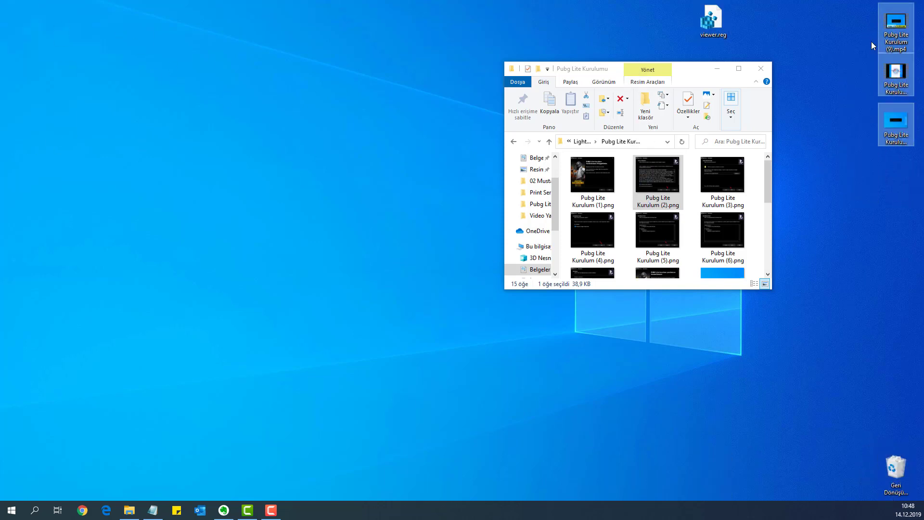
click(857, 57)
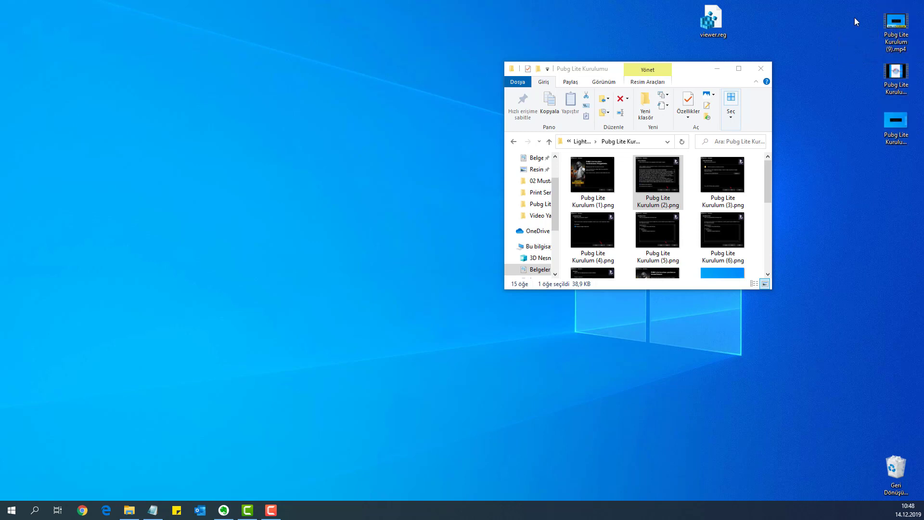
Step: Open Pubg Lite Kurulum (2).png again to check which application displays it, and close it
double_click(645, 203)
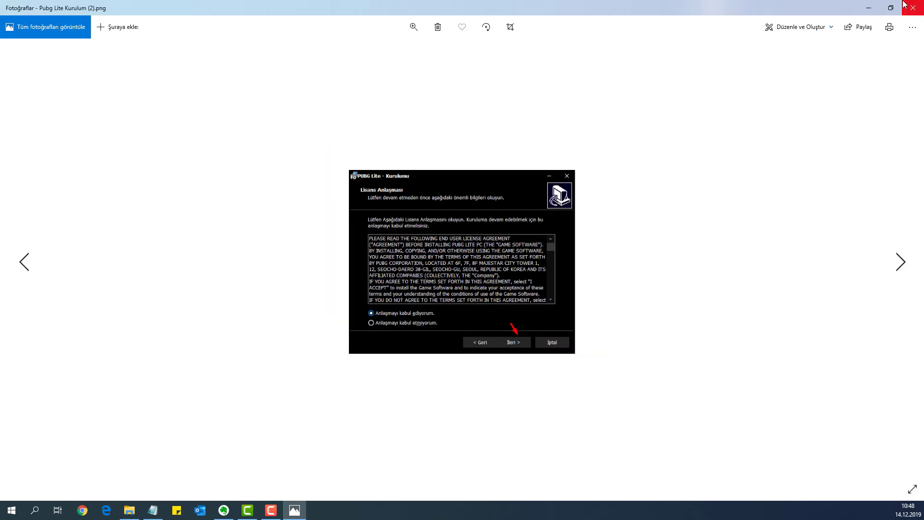
click(905, 5)
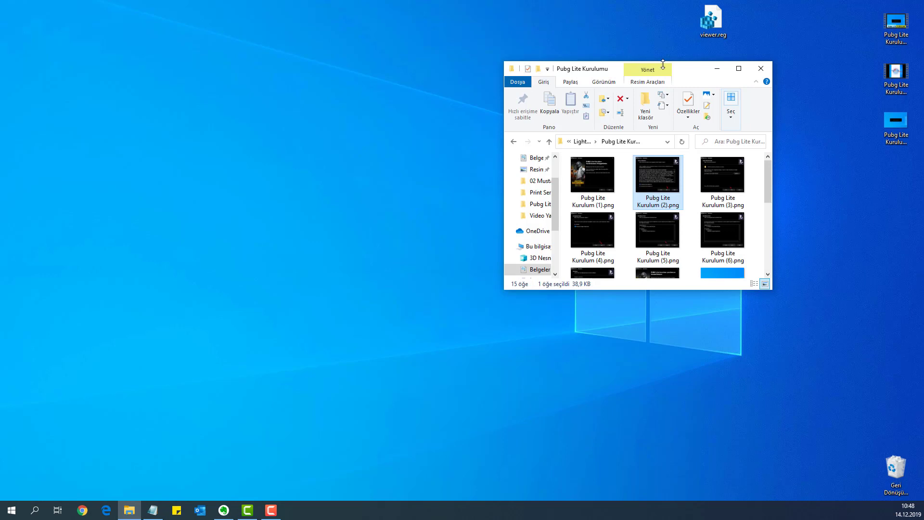
Step: Merge the desktop's viewer.reg file into the Windows registry and move its icon higher up on the desktop
drag(619, 92, 459, 77)
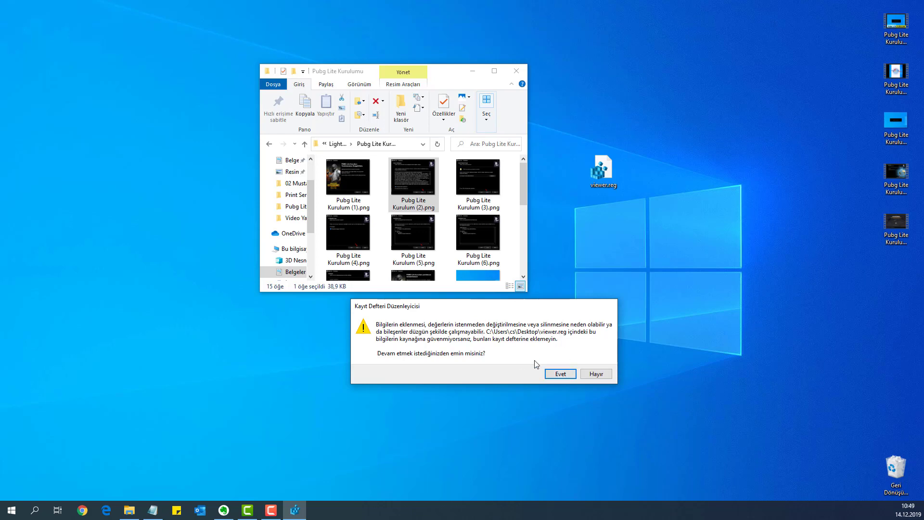
click(563, 375)
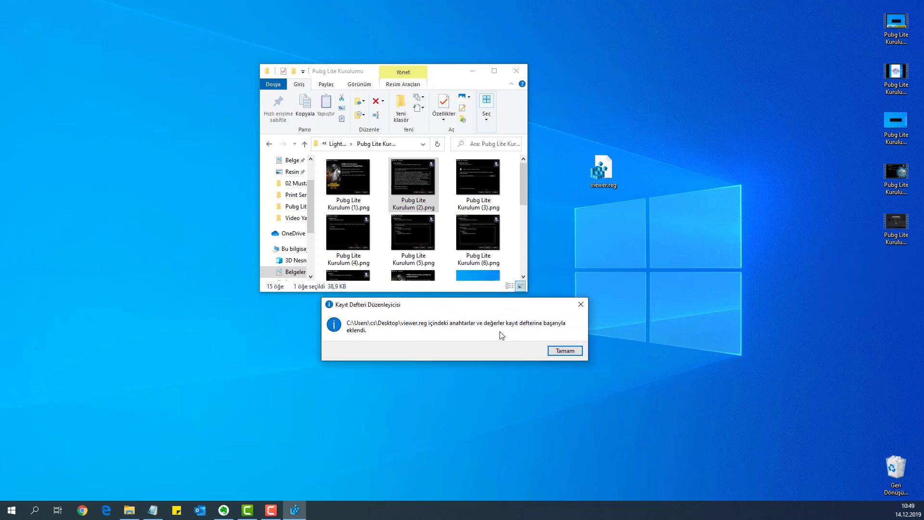
click(567, 351)
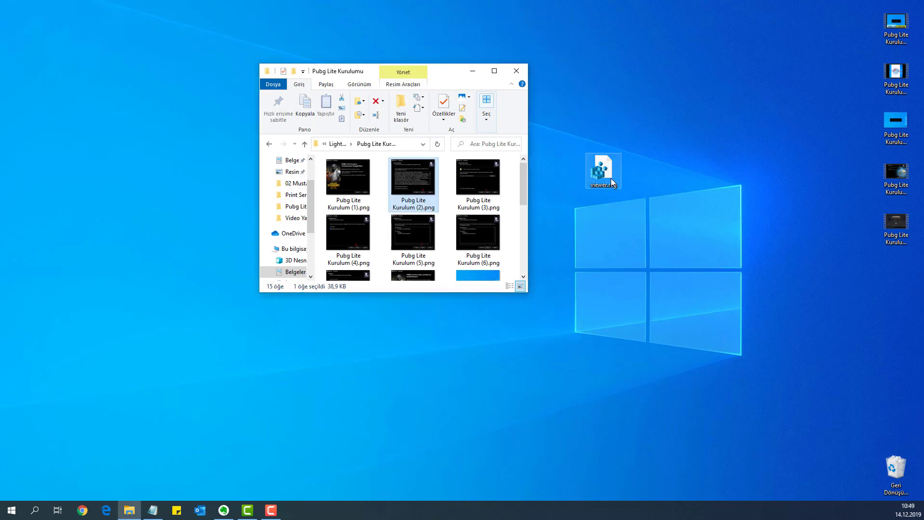
drag(607, 173, 646, 74)
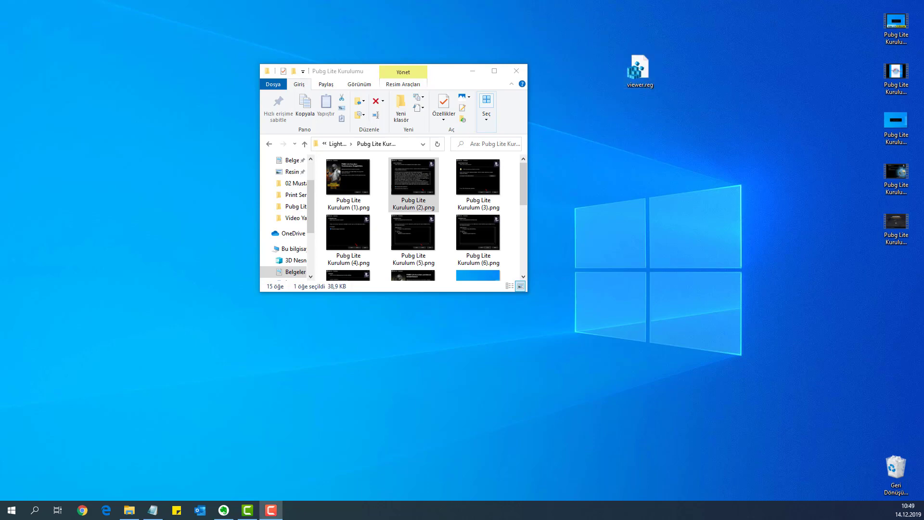
Step: Open viewer.reg for editing in Notepad, select its entire contents for review, and close it
right_click(651, 77)
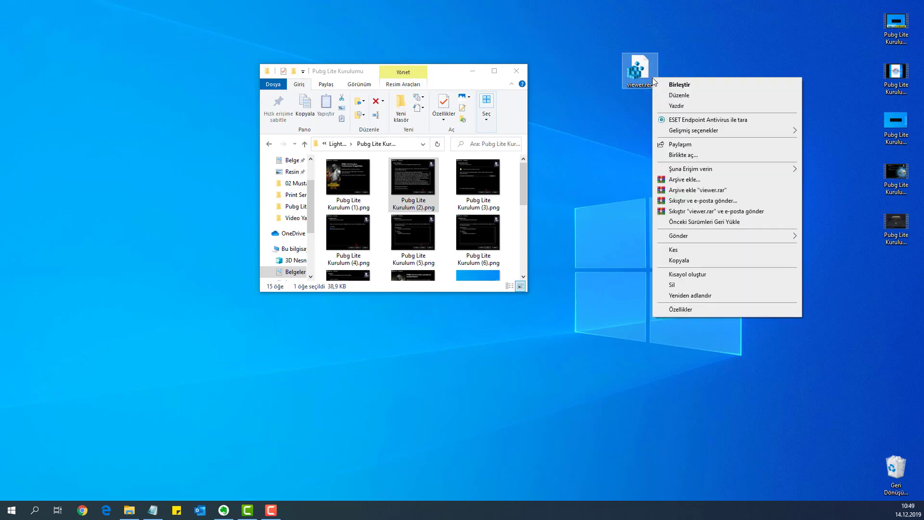
click(675, 95)
key(ctrl+a)
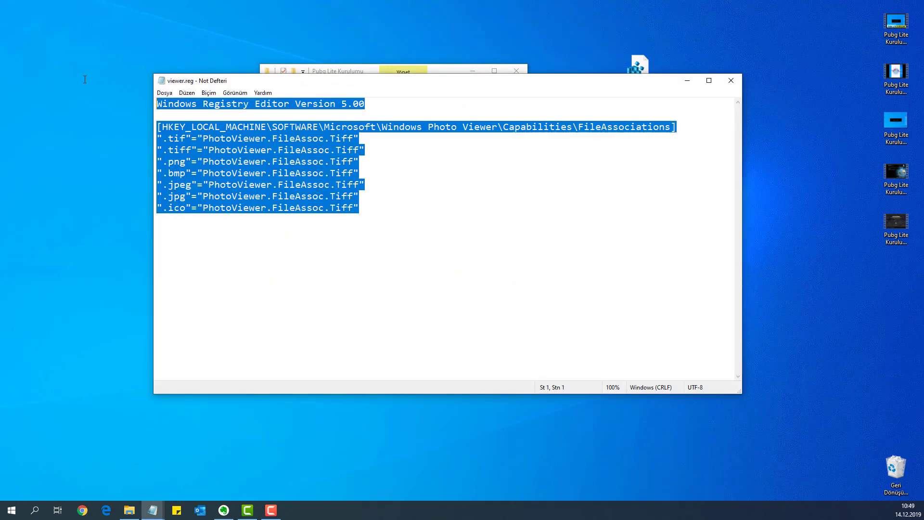
click(731, 80)
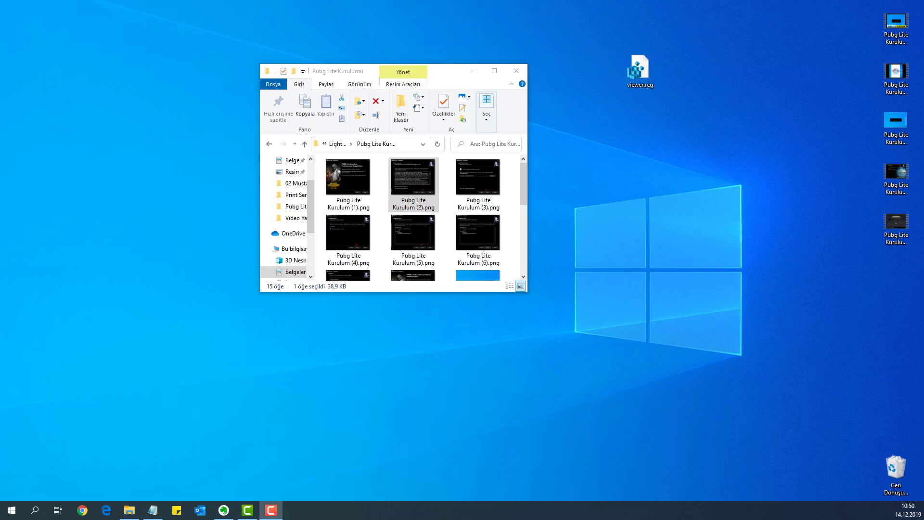
Step: Open Pubg Lite Kurulum (2).png from the Pubg Lite Kurulumu folder with Windows Fotoğraf Görüntüleyicisi
click(643, 90)
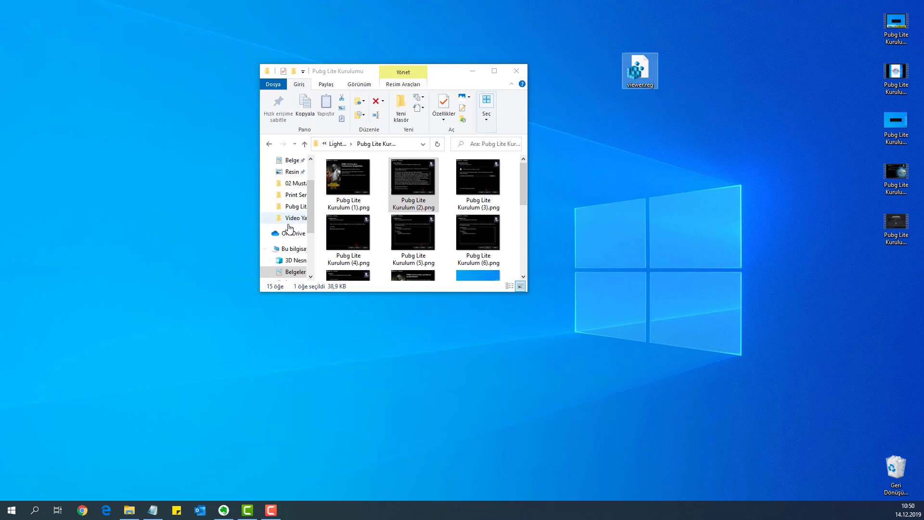
click(433, 193)
right_click(432, 180)
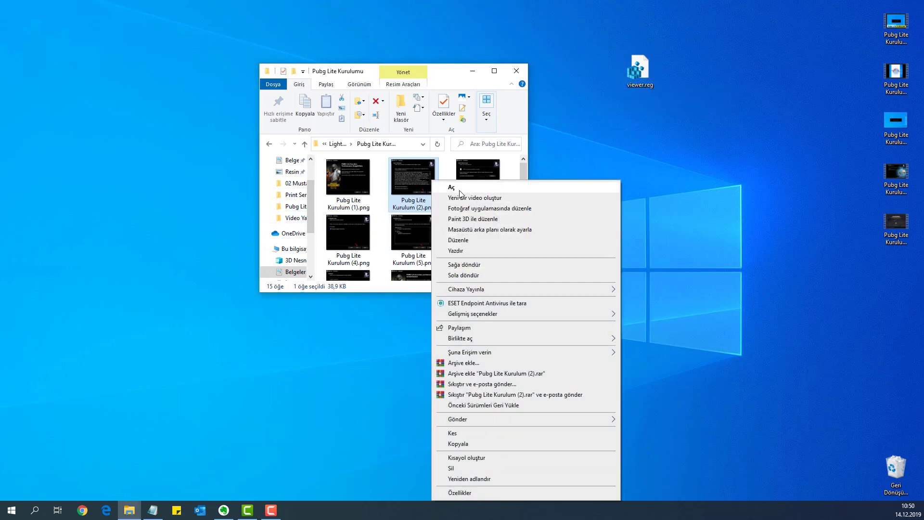
mouse_move(483, 343)
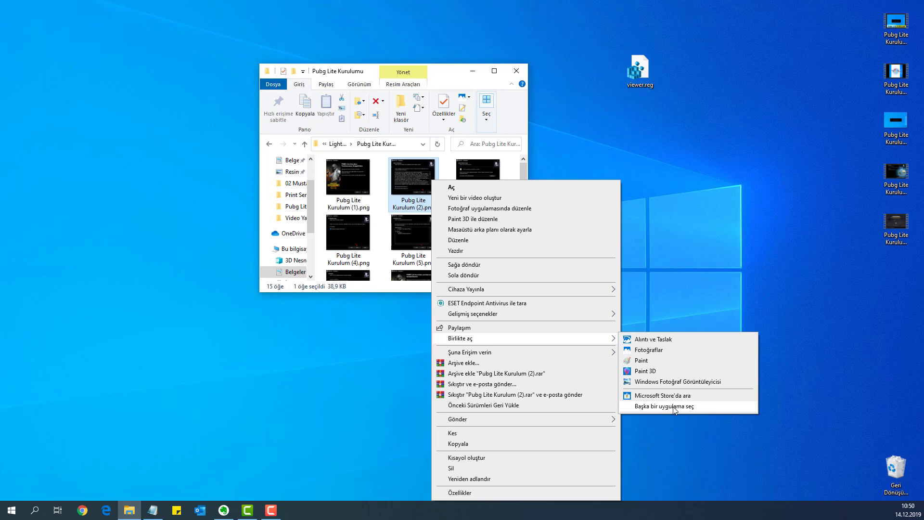
click(676, 381)
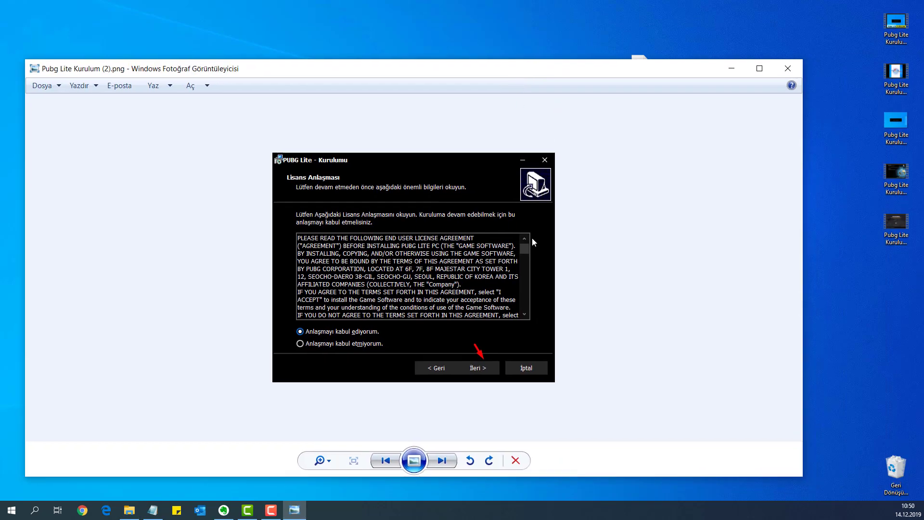
Step: Browse forward to Pubg Lite Kurulum (4).png, look over the commands available for the image, and close the viewer
key(Right)
key(Right)
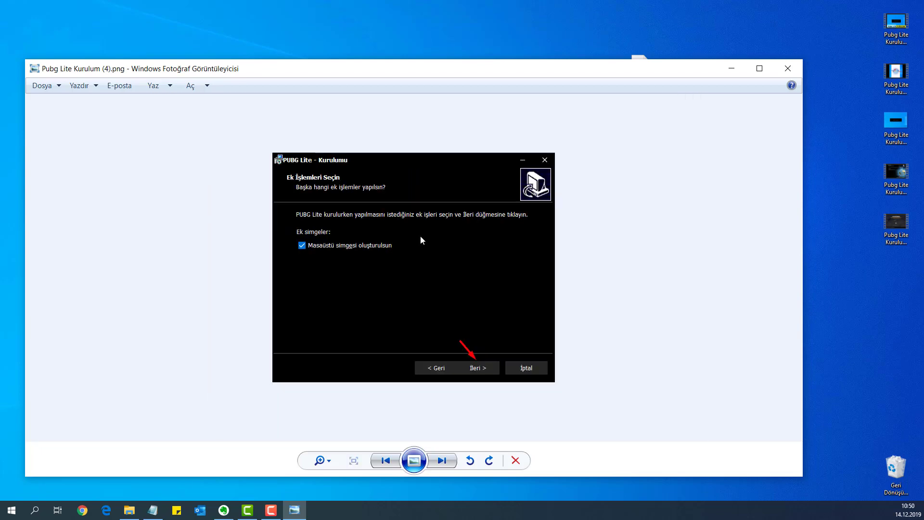
right_click(392, 242)
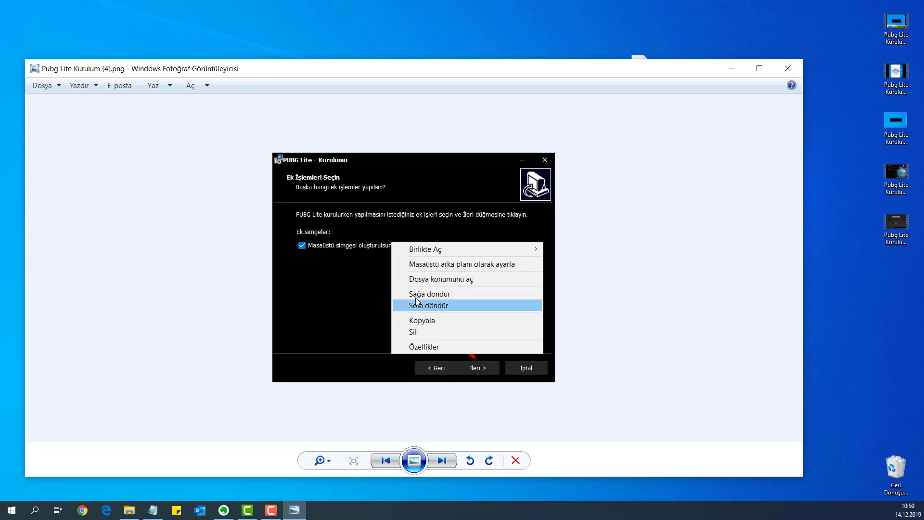
mouse_move(462, 249)
click(568, 287)
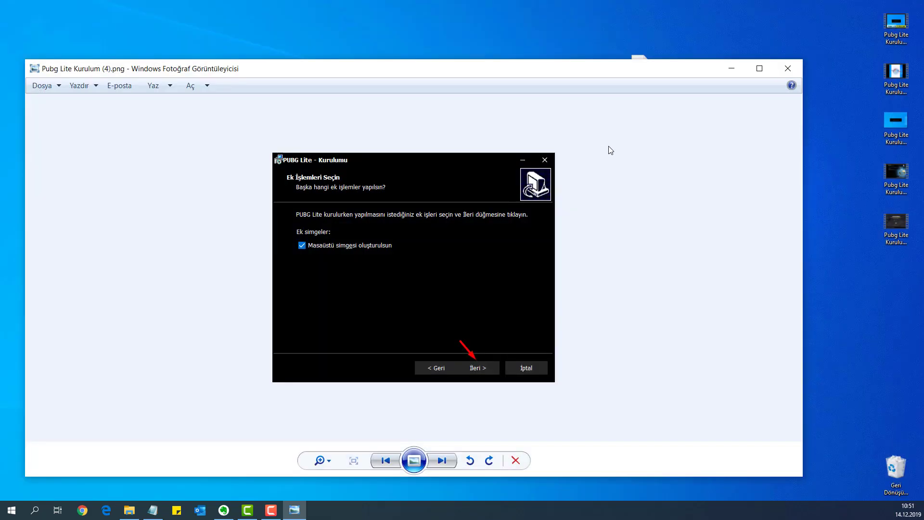
click(787, 69)
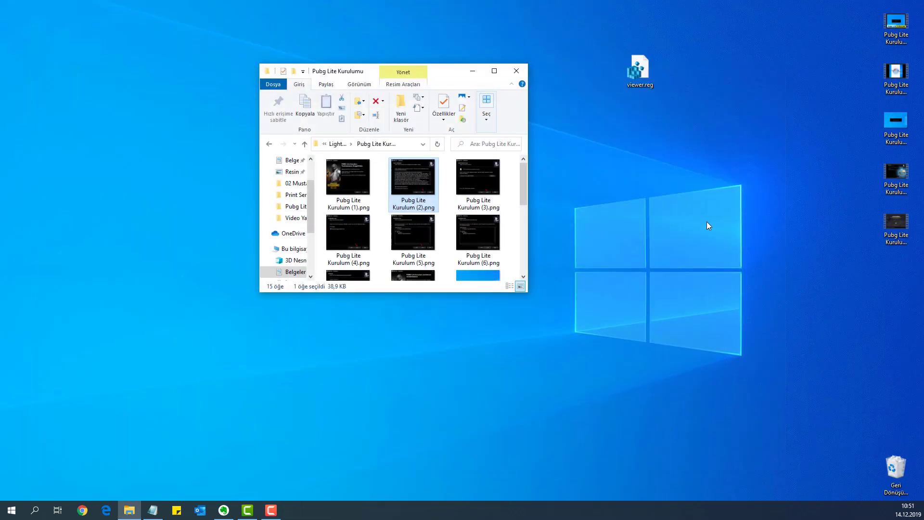
Step: Set Windows Fotoğraf Görüntüleyicisi as the default app for .jpg files using Pubg Lite Kurulum (15) - Kopya.jpg, and close the image
right_click(421, 180)
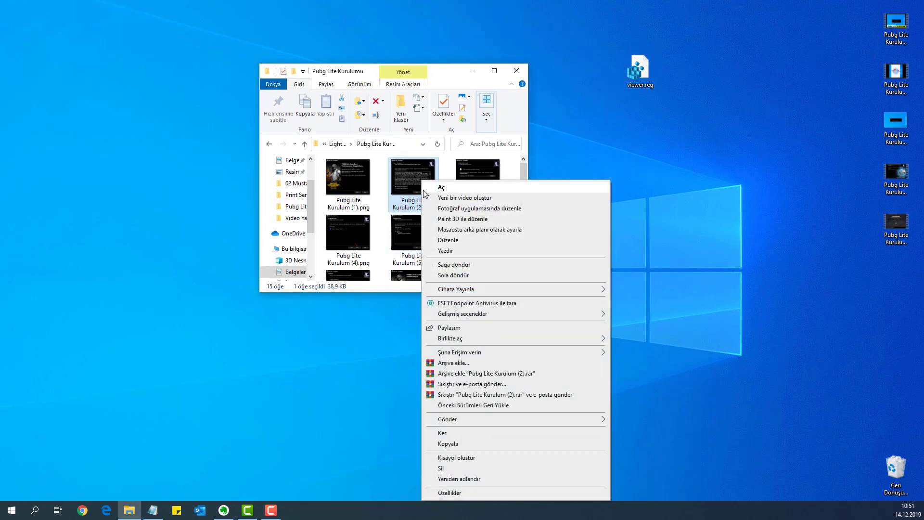
click(553, 172)
scroll(445, 221, down, 3)
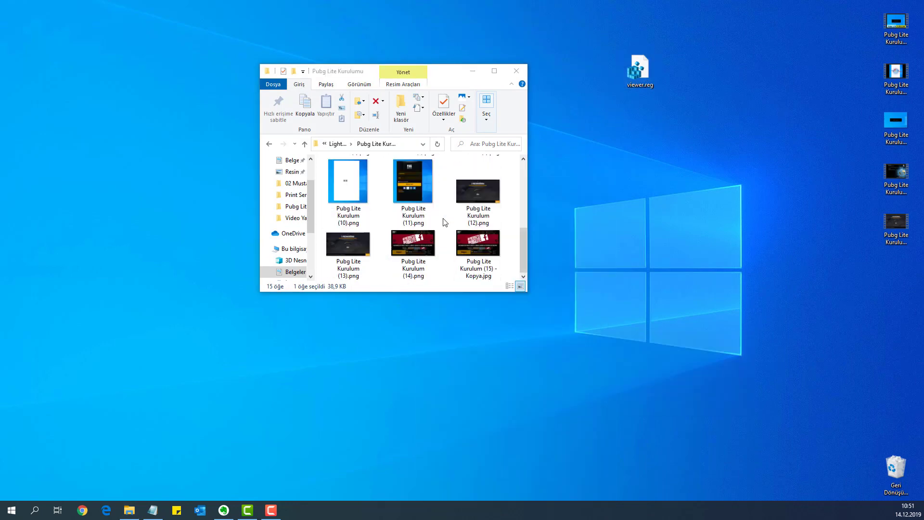
click(492, 277)
double_click(490, 262)
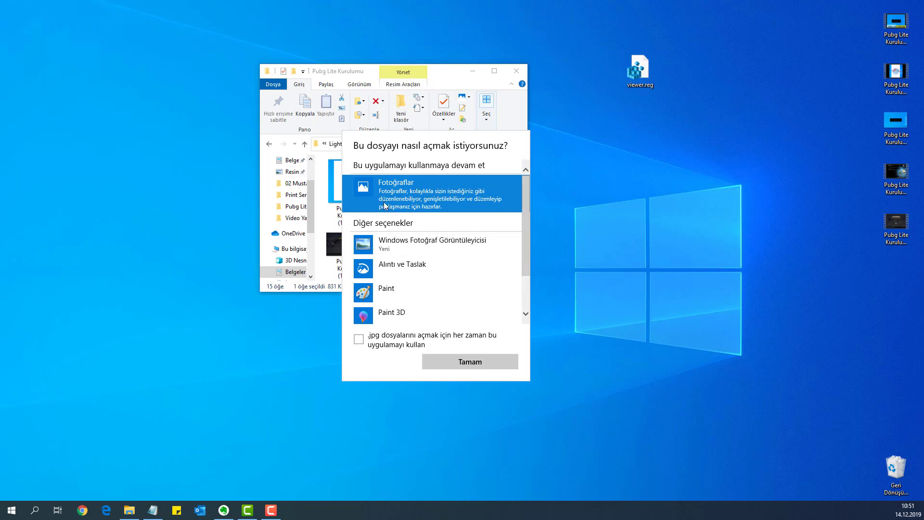
click(410, 248)
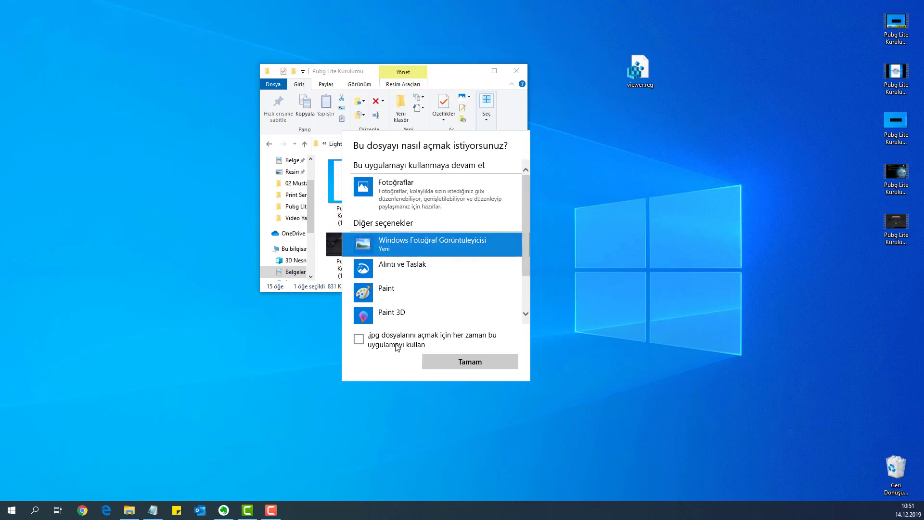
click(358, 339)
click(476, 365)
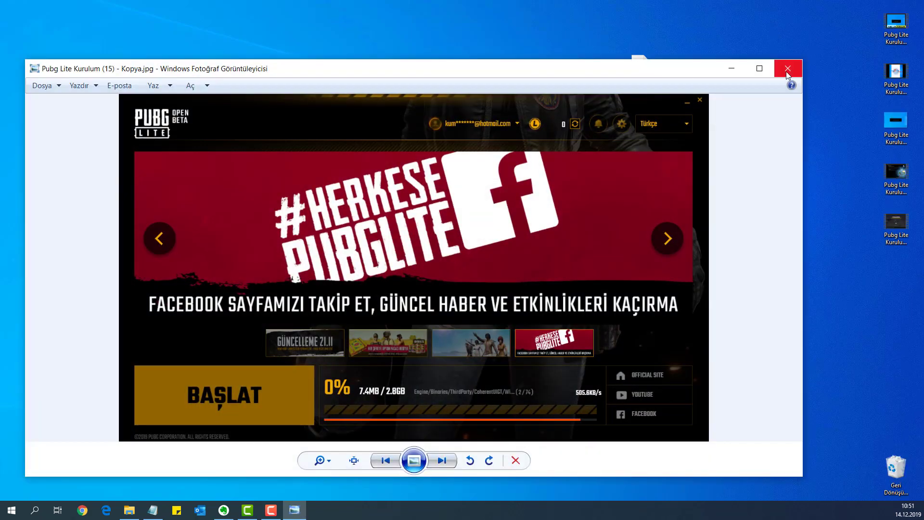
click(792, 69)
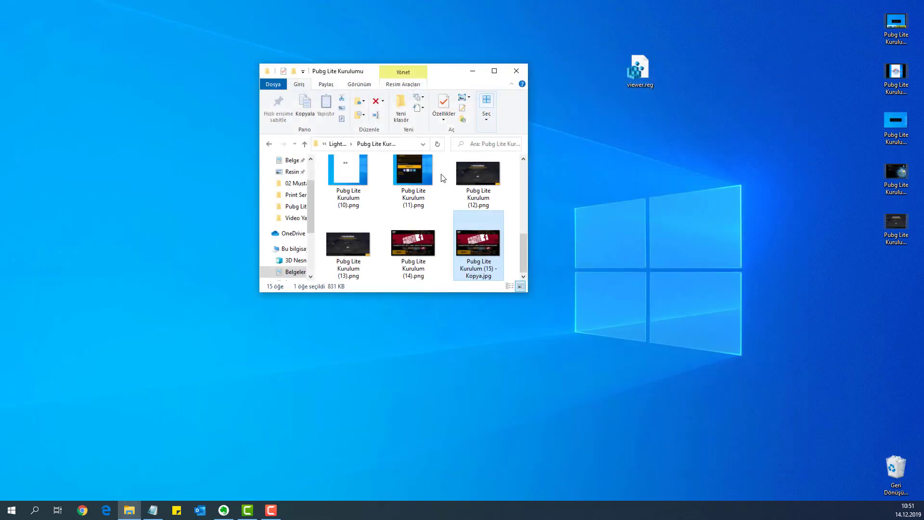
Step: Open Pubg Lite Kurulum (11).png and (1).png in turn to check which application displays PNG files, closing each one
double_click(418, 173)
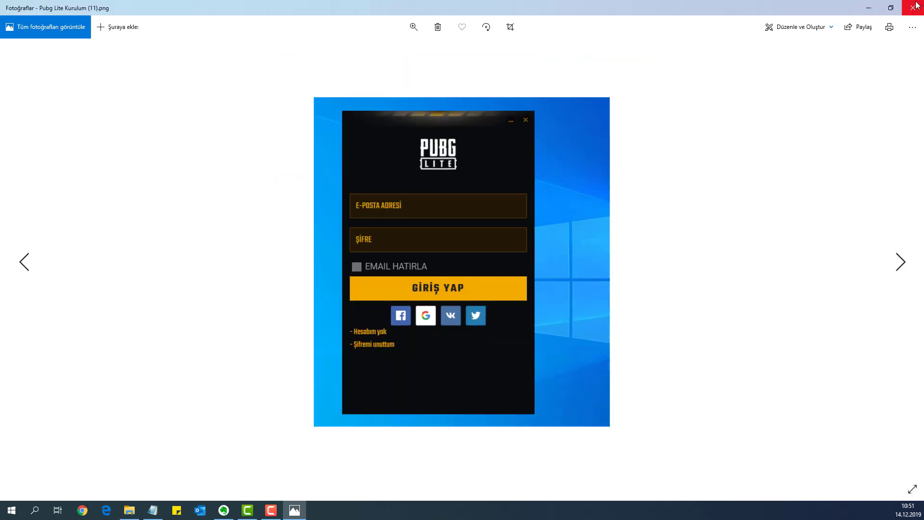
click(917, 5)
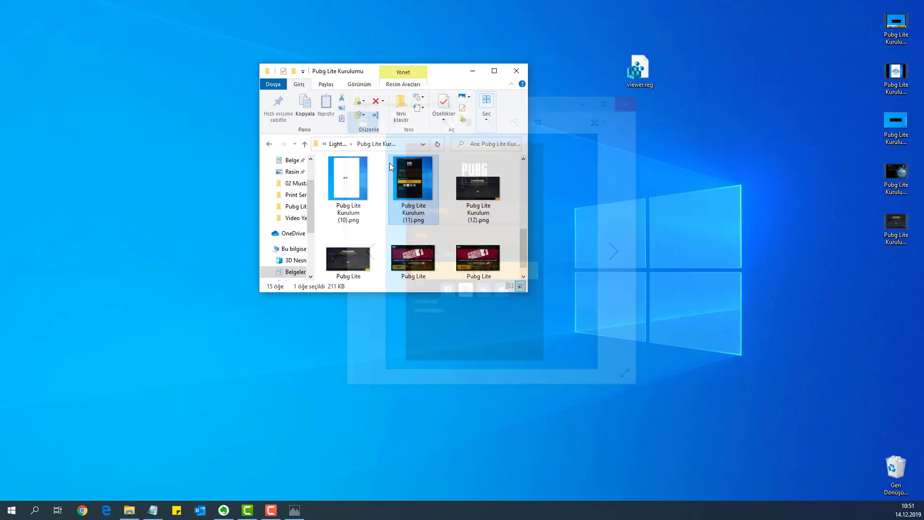
scroll(366, 173, up, 5)
double_click(347, 190)
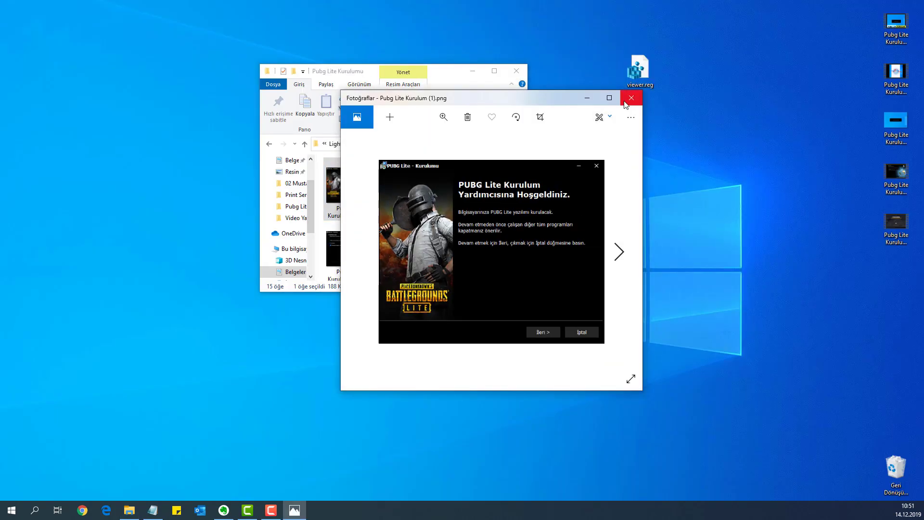
click(631, 94)
Step: Set Windows Fotoğraf Görüntüleyicisi as the default app for .png files using Pubg Lite Kurulum (1).png, and test it by opening (2).png
right_click(347, 183)
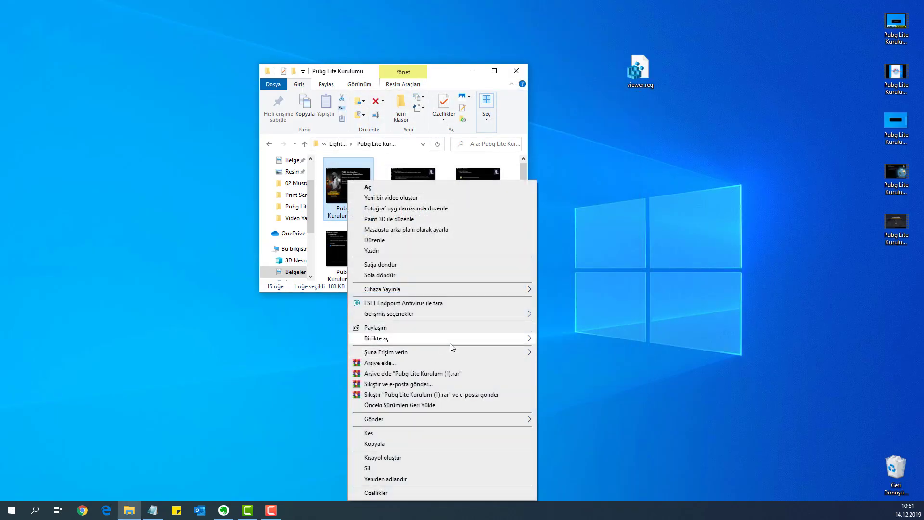
mouse_move(515, 341)
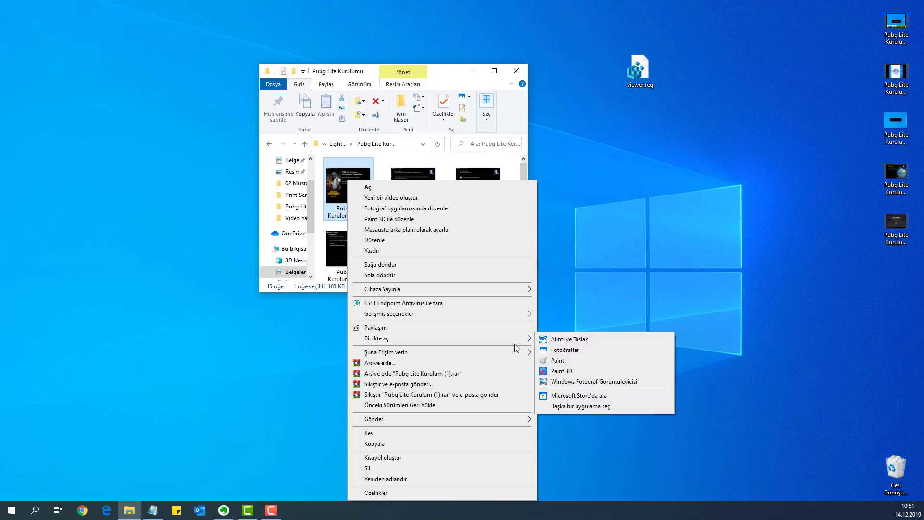
click(577, 407)
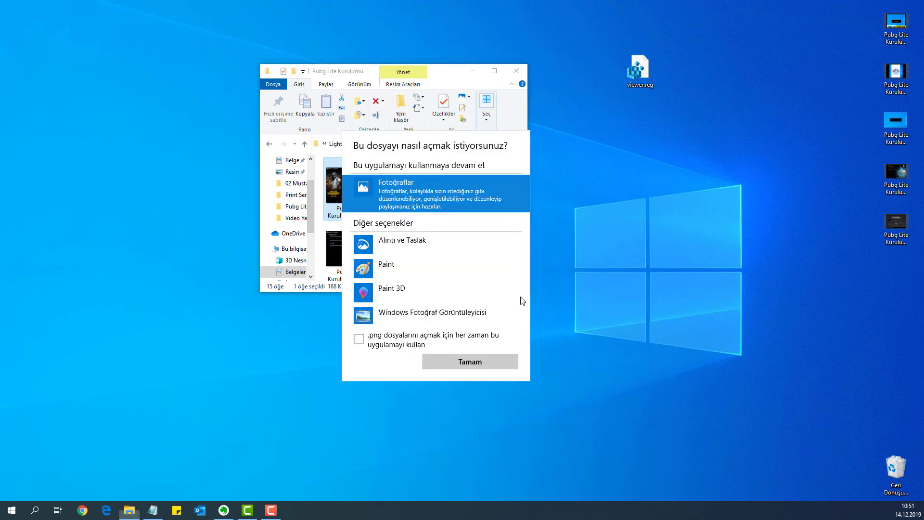
click(390, 269)
click(401, 312)
scroll(423, 311, down, 1)
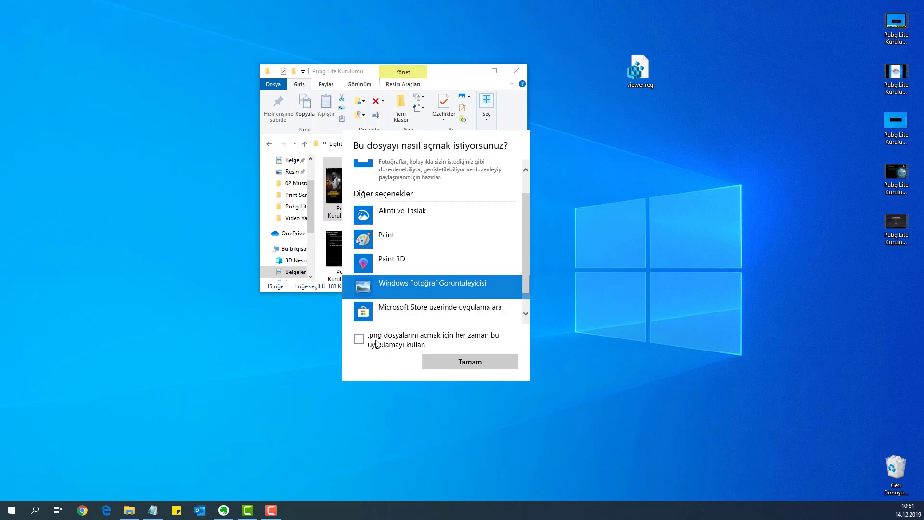
click(419, 344)
click(483, 361)
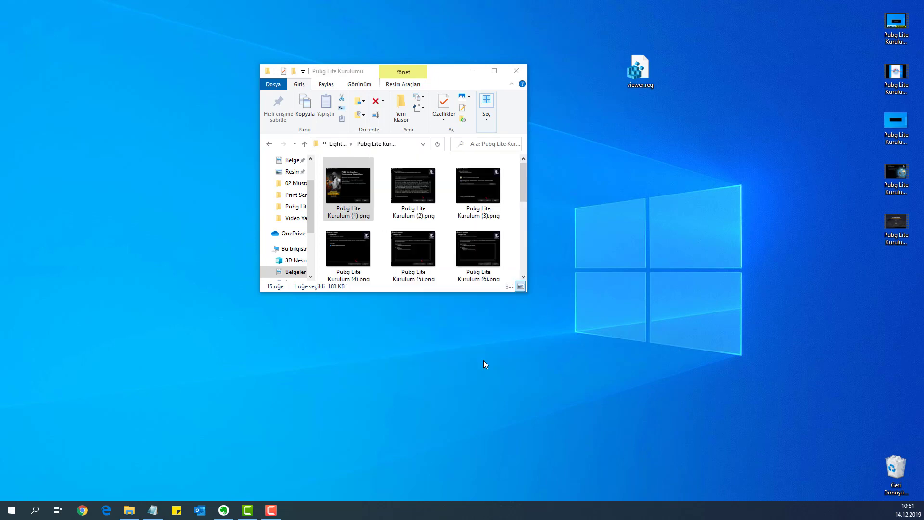
key(alt+F4)
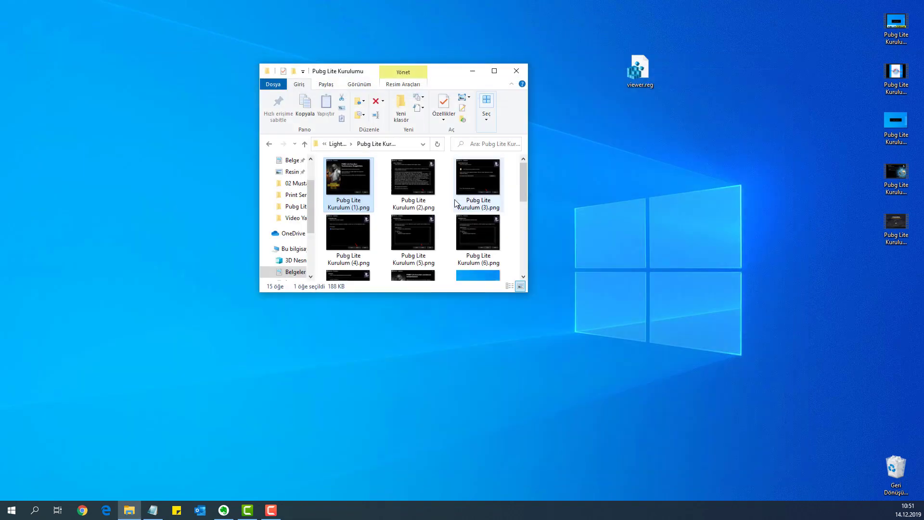
double_click(420, 206)
key(alt+F4)
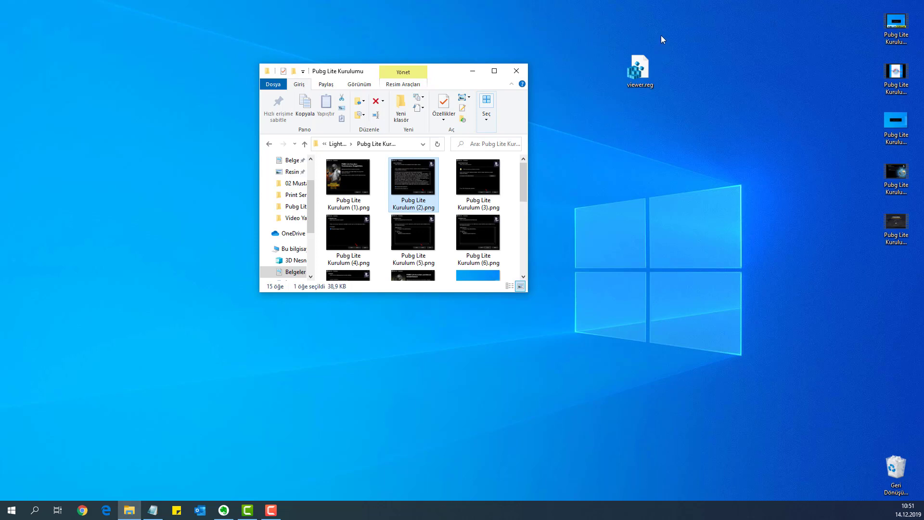
Step: Review the full contents of viewer.reg in Notepad, close it, and delete the file from the desktop
right_click(640, 73)
click(679, 33)
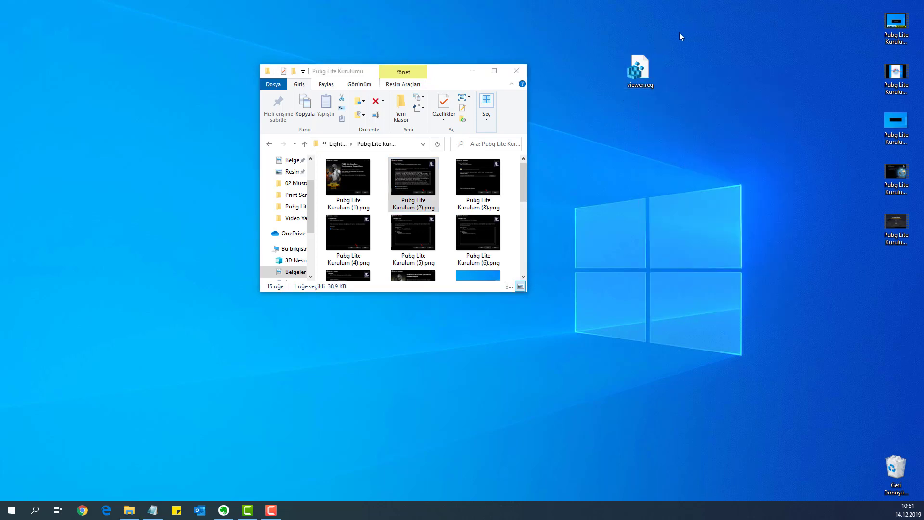
right_click(645, 68)
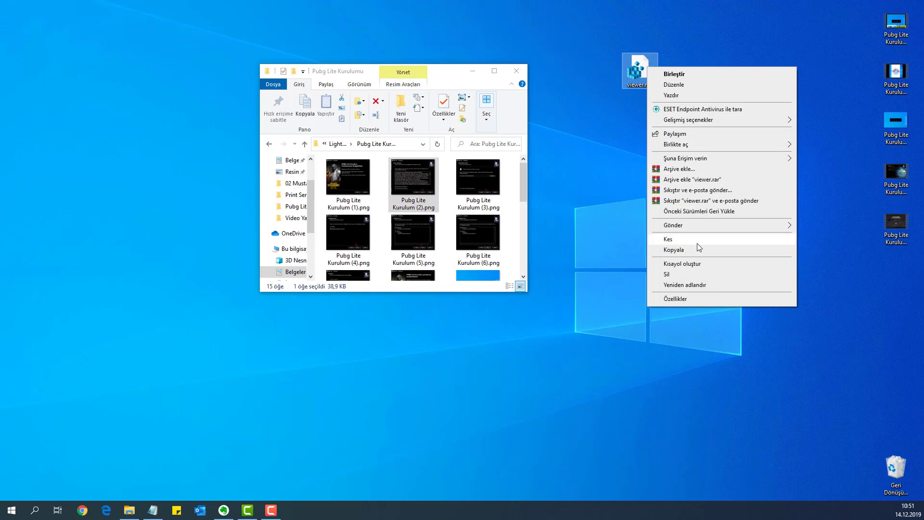
mouse_move(710, 147)
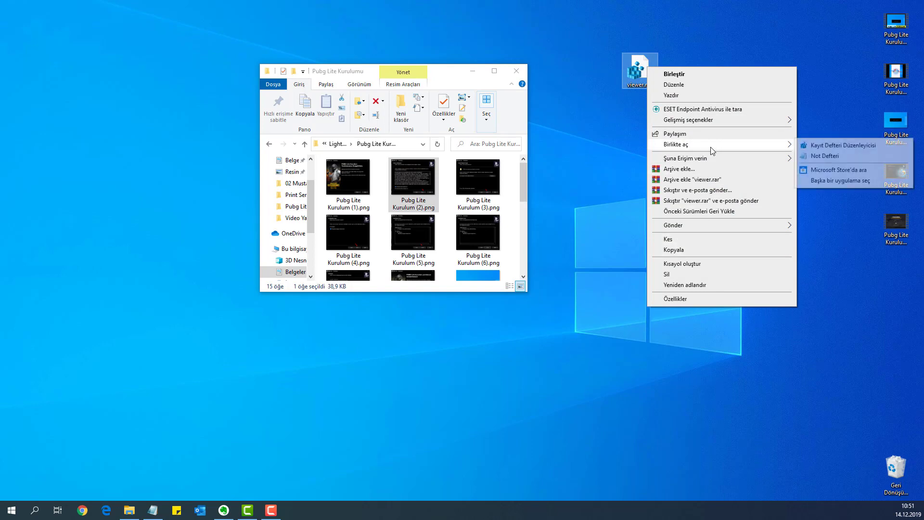
click(823, 155)
drag(495, 279, 49, 57)
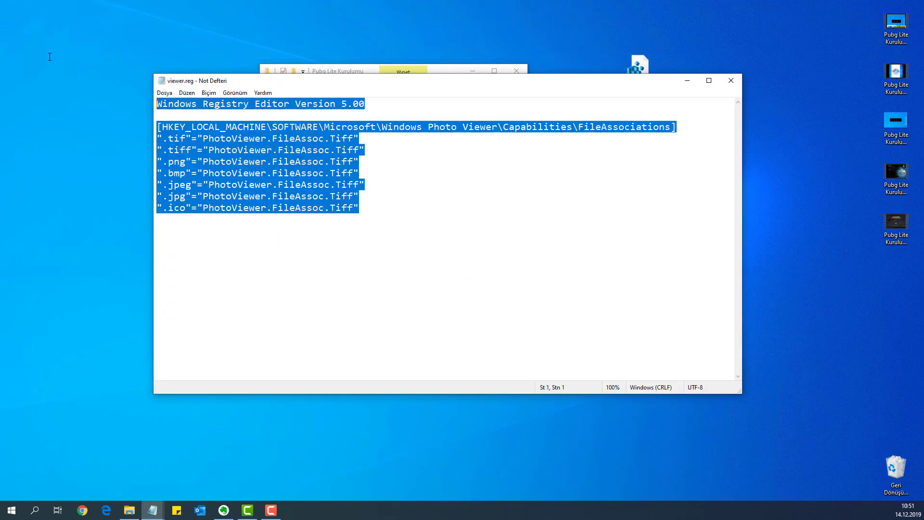
click(731, 80)
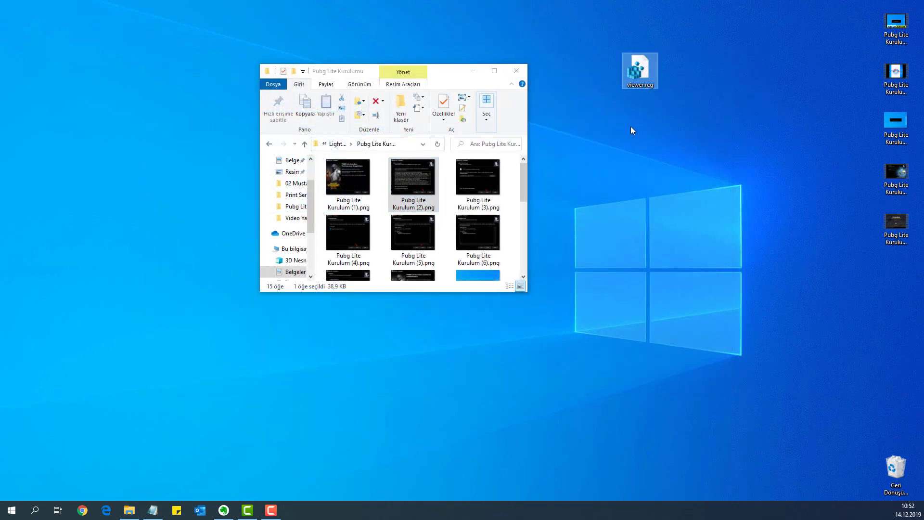
key(Delete)
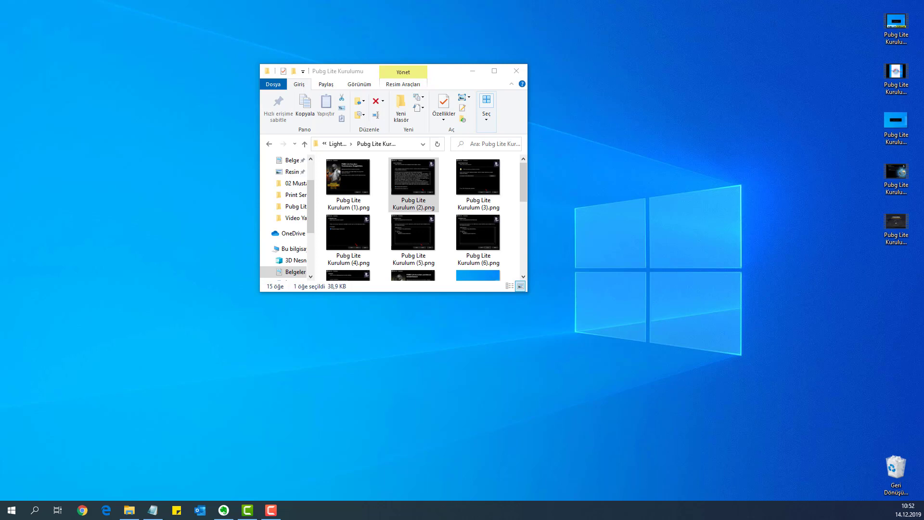
Step: Open Pubg Lite Kurulum (2).png by default and examine the viewer's print, burn and open options and the image's context commands
click(410, 194)
right_click(410, 192)
double_click(420, 166)
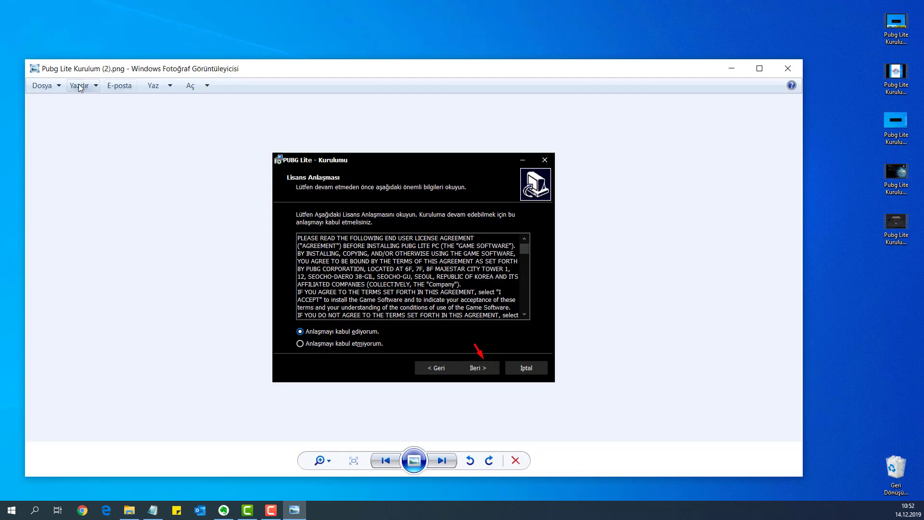
click(43, 85)
mouse_move(93, 86)
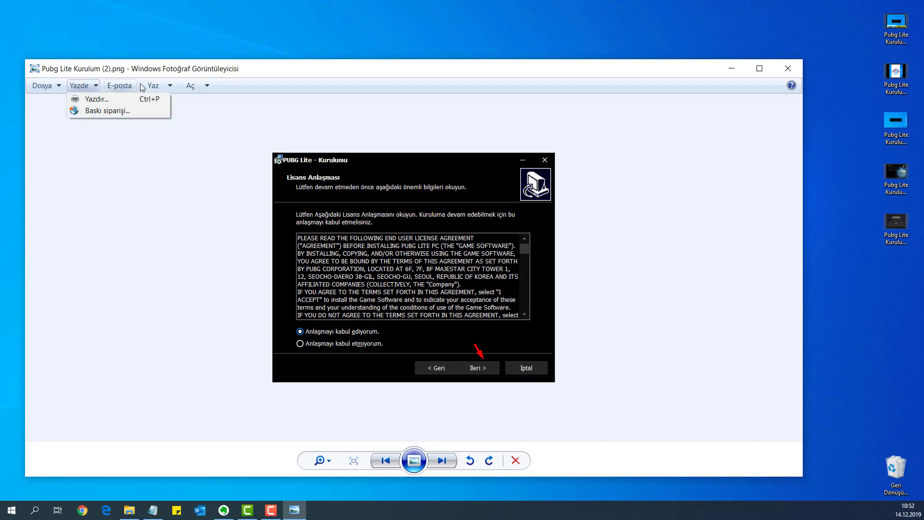
mouse_move(167, 86)
mouse_move(210, 87)
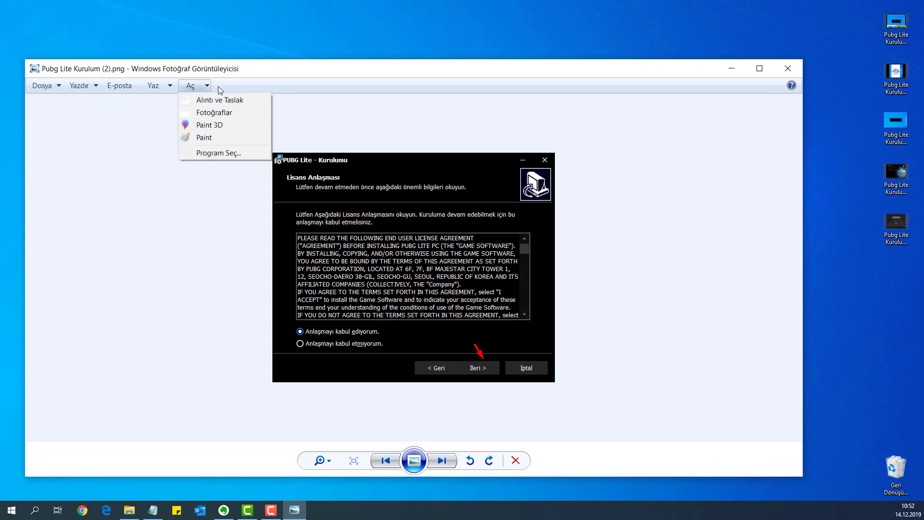
right_click(442, 290)
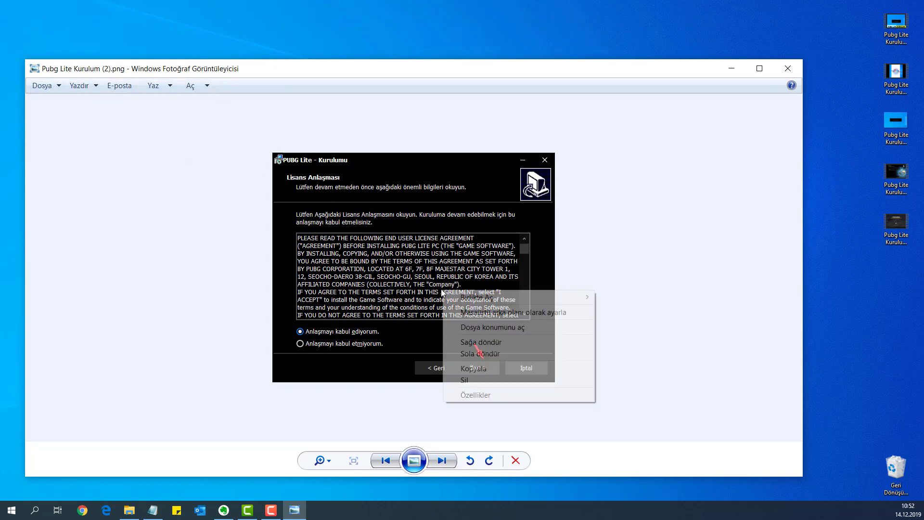
right_click(391, 238)
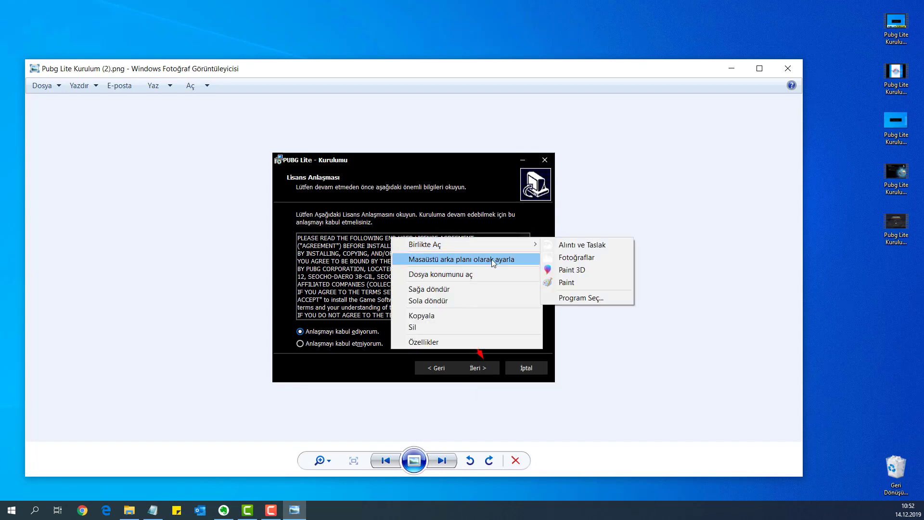
Step: Dismiss the image's context commands, try the full-screen slide show, exit it, and close the viewer
click(402, 400)
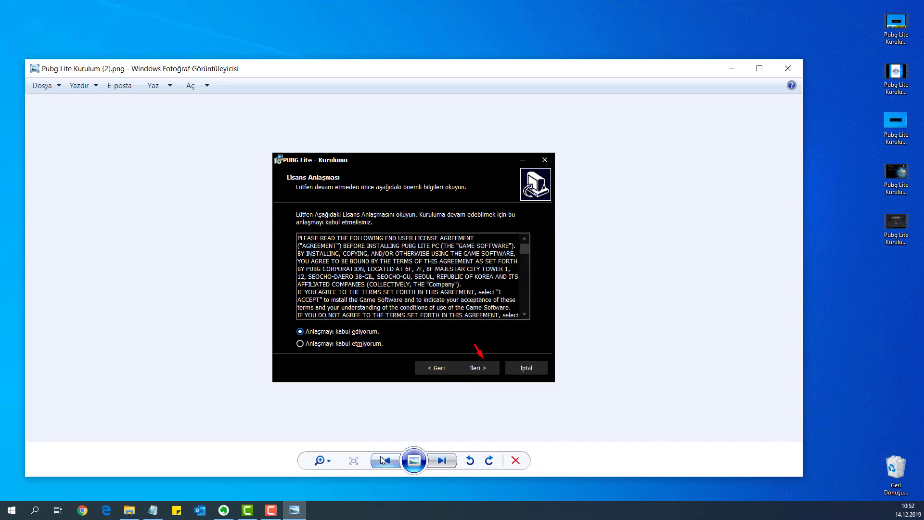
click(415, 462)
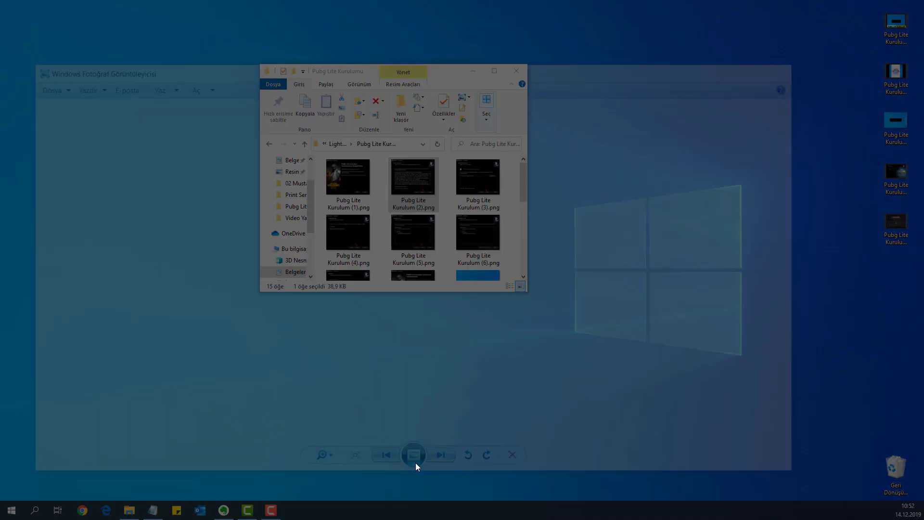
key(Escape)
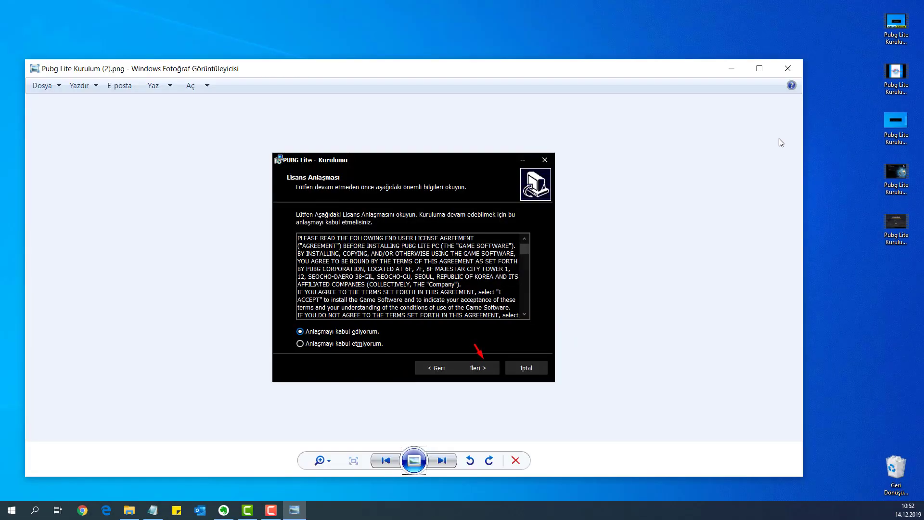
click(786, 69)
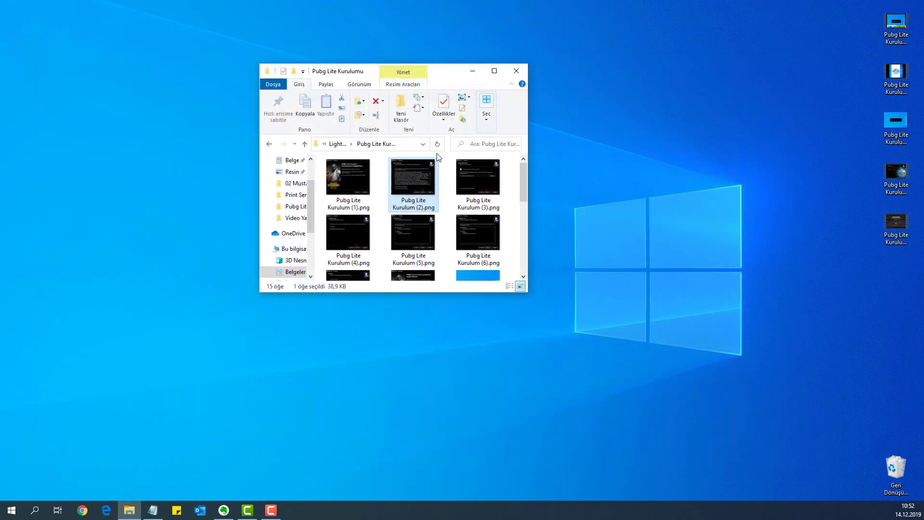
Step: Open the desktop files Pubg Lite Kurulum (9).mp4, (9).png and (4).mp4 in turn to check their default applications, closing each one
click(893, 38)
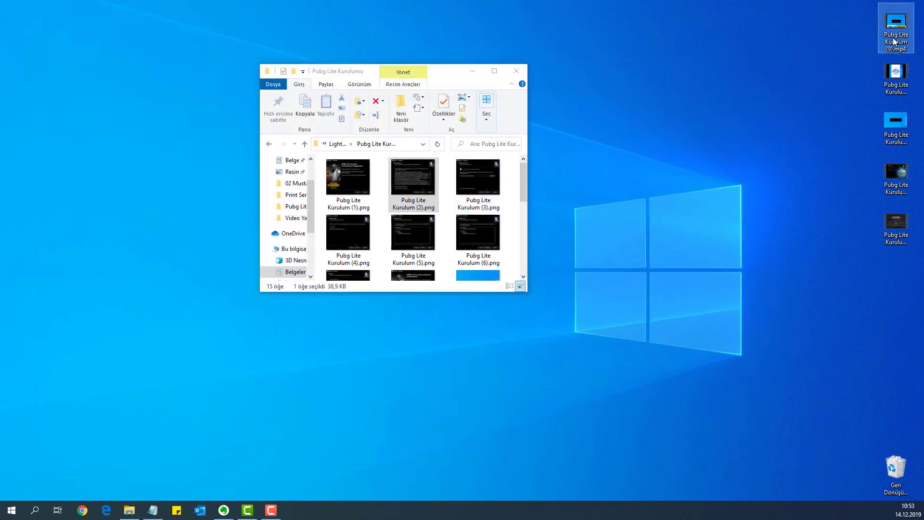
double_click(893, 38)
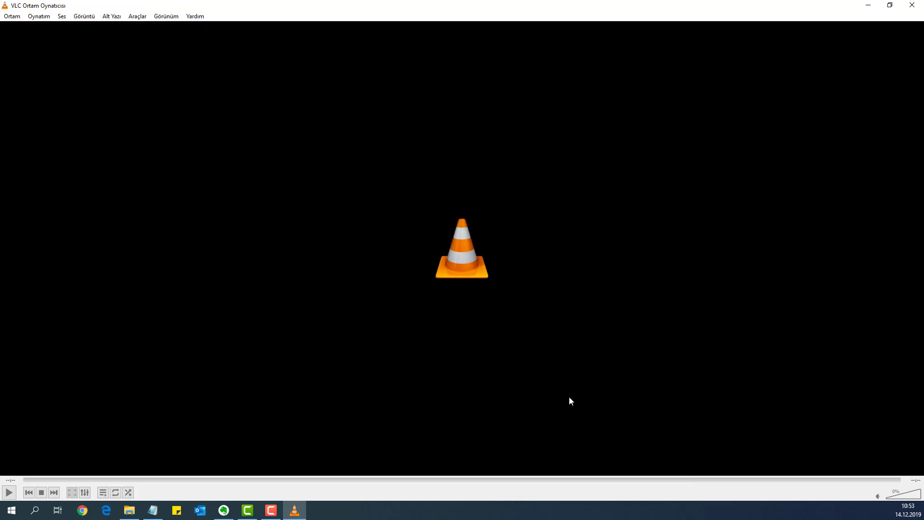
click(911, 5)
double_click(892, 130)
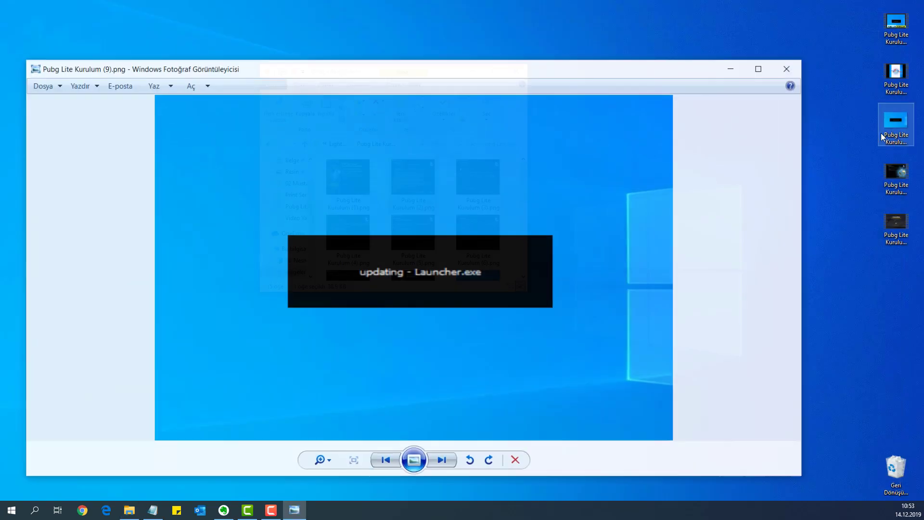
click(787, 69)
click(887, 184)
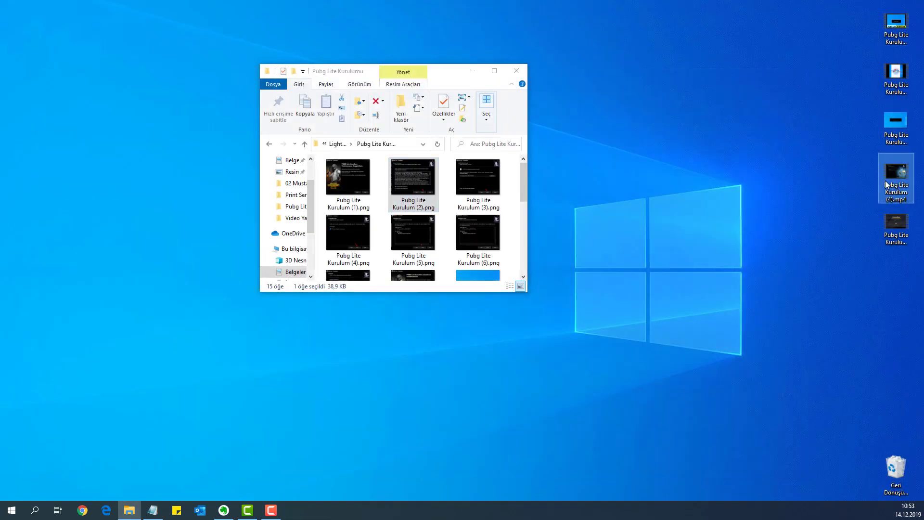
double_click(887, 185)
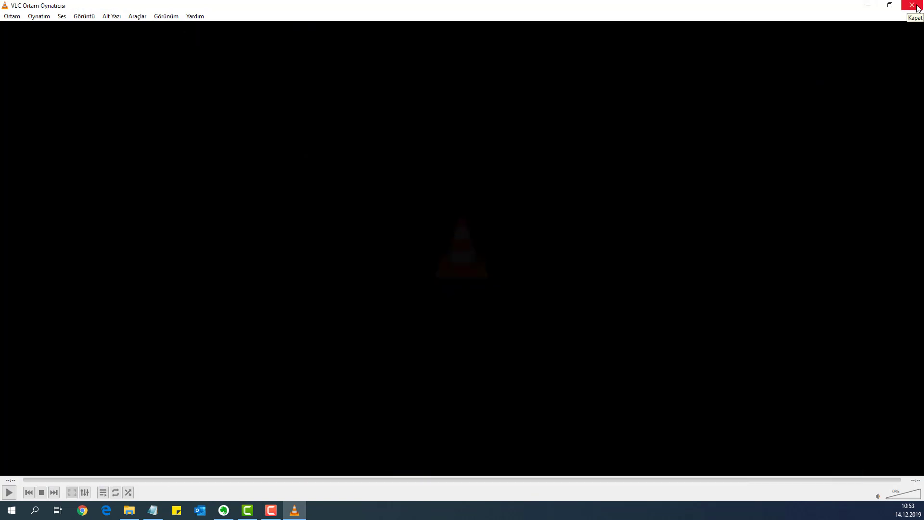
click(917, 6)
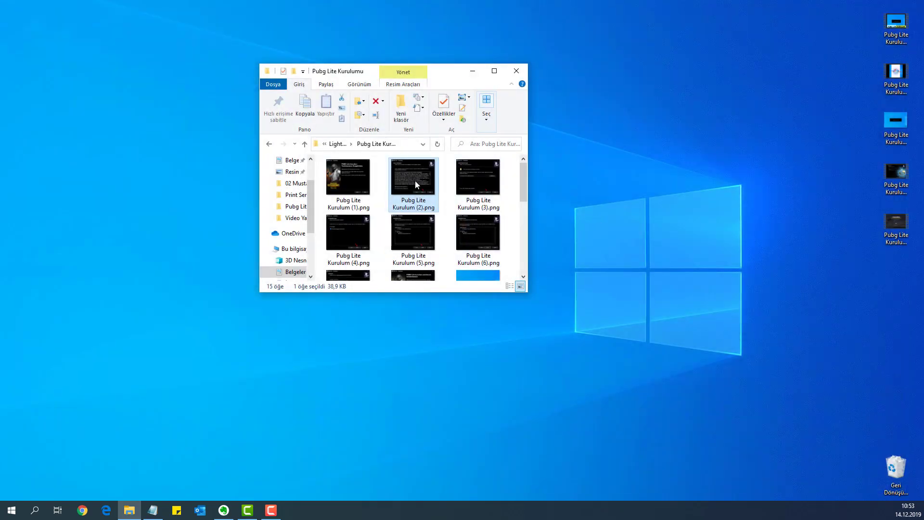
Step: Open Pubg Lite Kurulum (2).png with Fotoğraflar, maximize the window, and examine the edit and create options
right_click(415, 181)
mouse_move(494, 319)
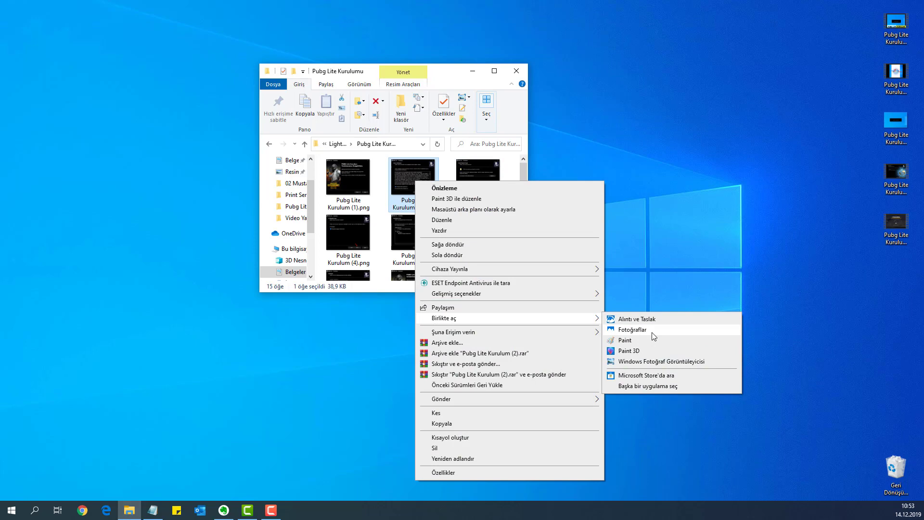
click(630, 331)
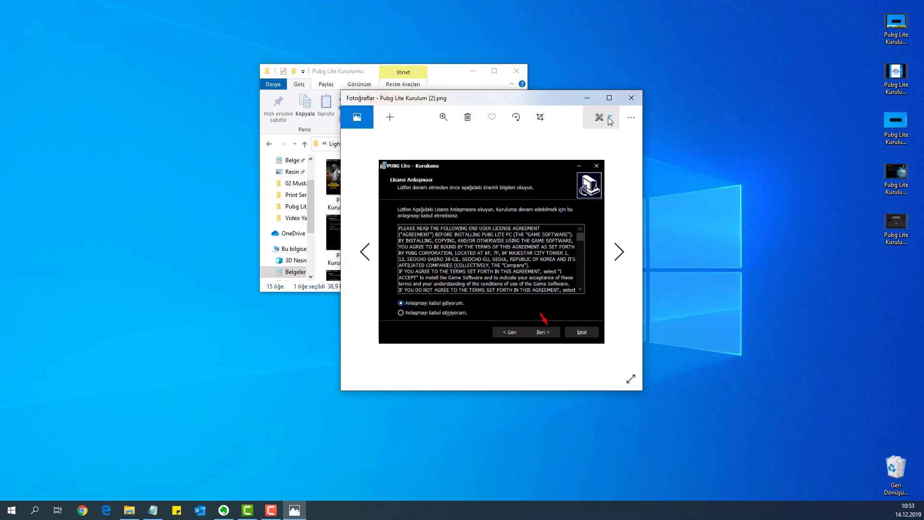
click(609, 97)
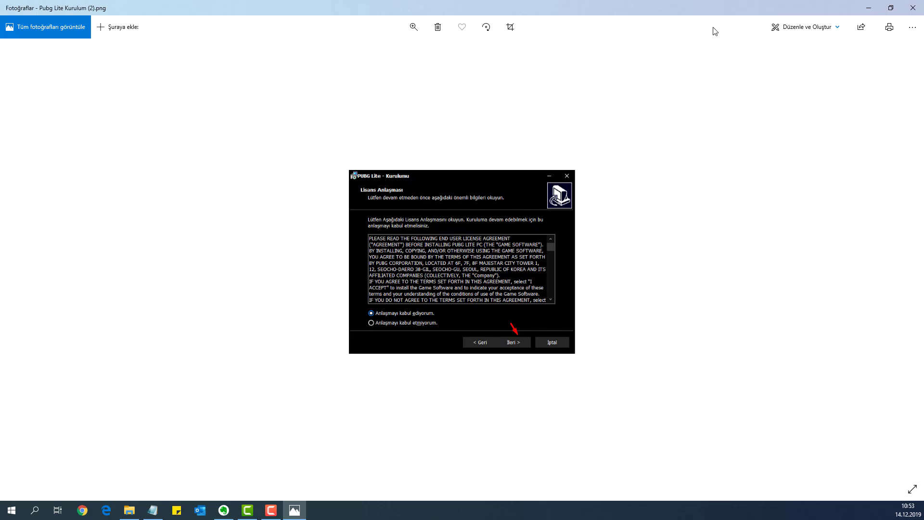
click(840, 28)
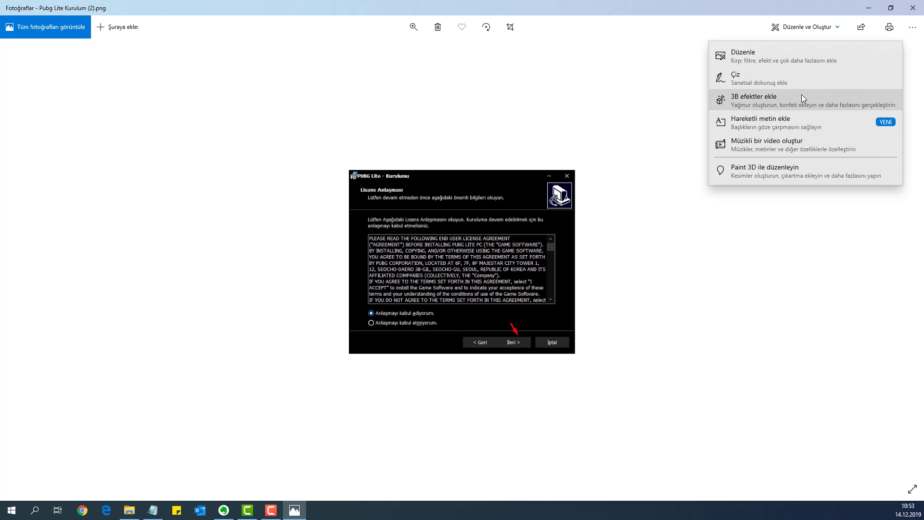
click(195, 90)
Step: Start Çizim on the image and draw two freehand light-blue strokes over the licence agreement text
right_click(470, 232)
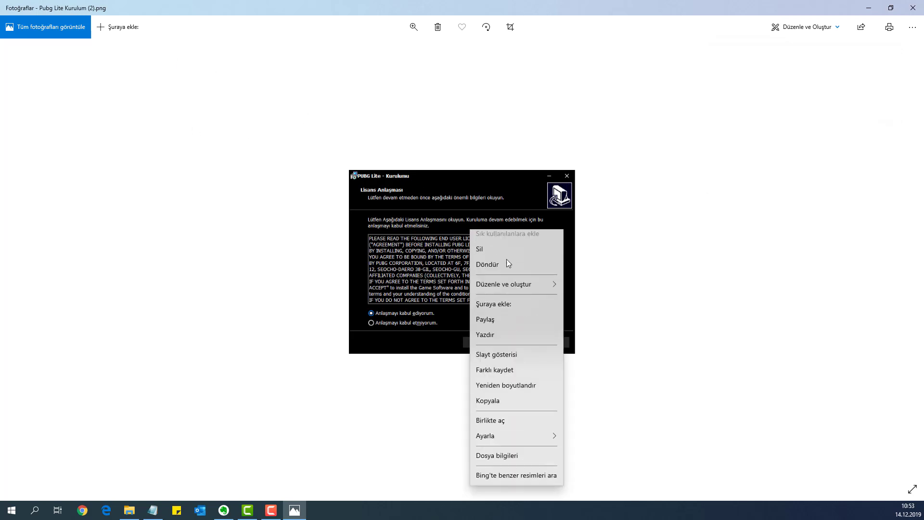
mouse_move(533, 290)
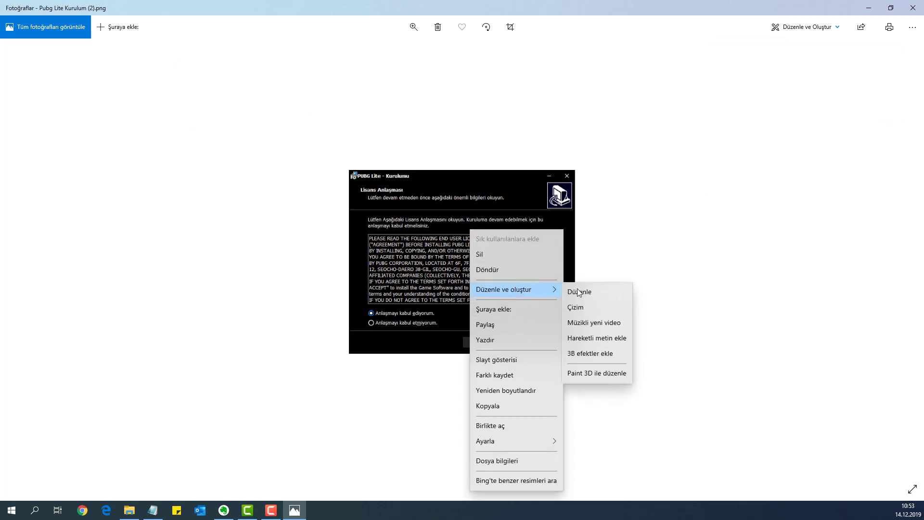
click(592, 311)
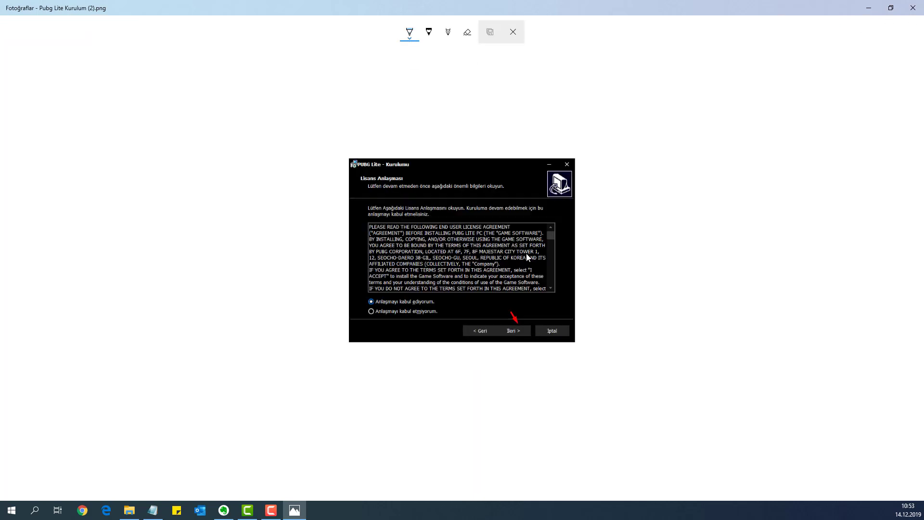
mouse_move(400, 195)
mouse_down()
mouse_move(464, 215)
mouse_move(479, 309)
mouse_up()
drag(526, 235, 525, 270)
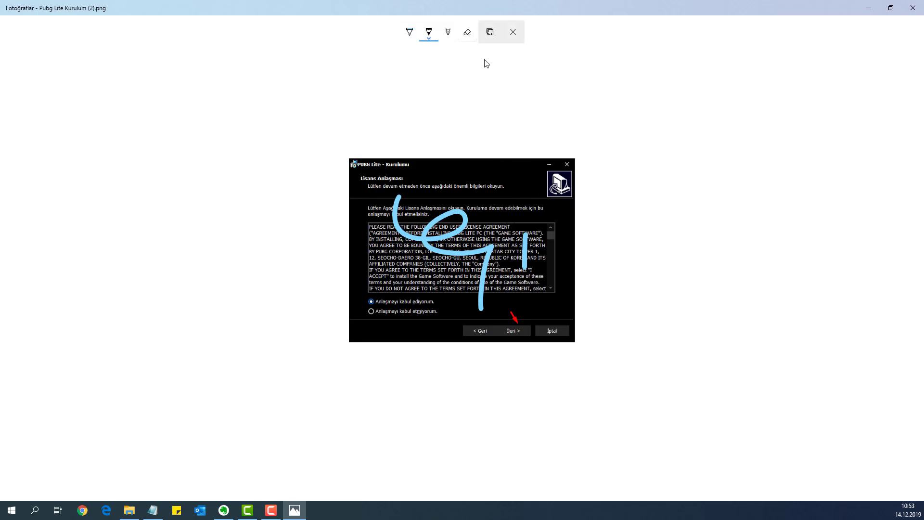
Step: Save the drawing to the desktop folder Masaüstü as the JPG file InkedPubg Lite Kurulum (2)_LI.jpg
click(513, 32)
click(495, 275)
click(490, 32)
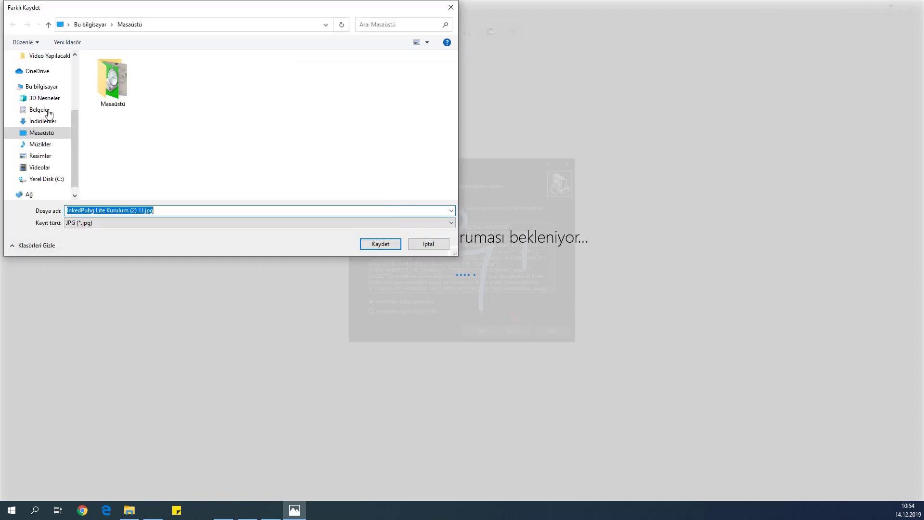
click(140, 210)
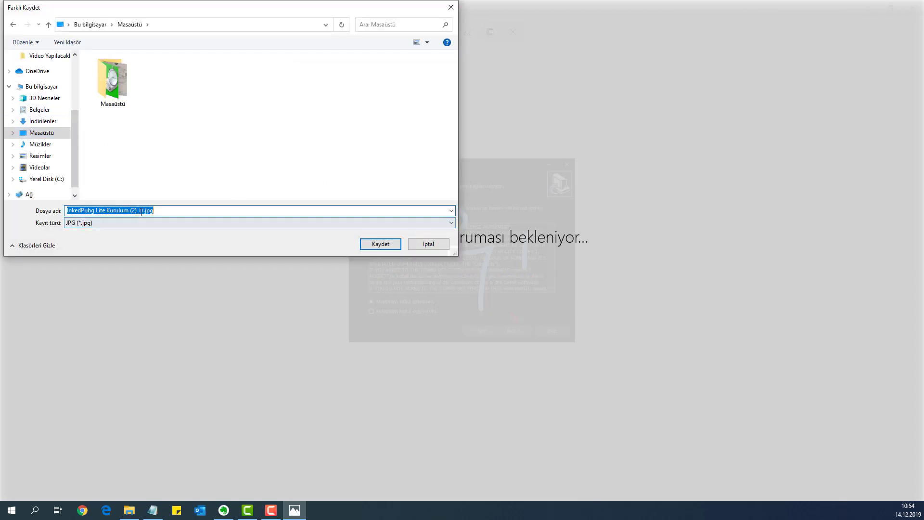
click(399, 246)
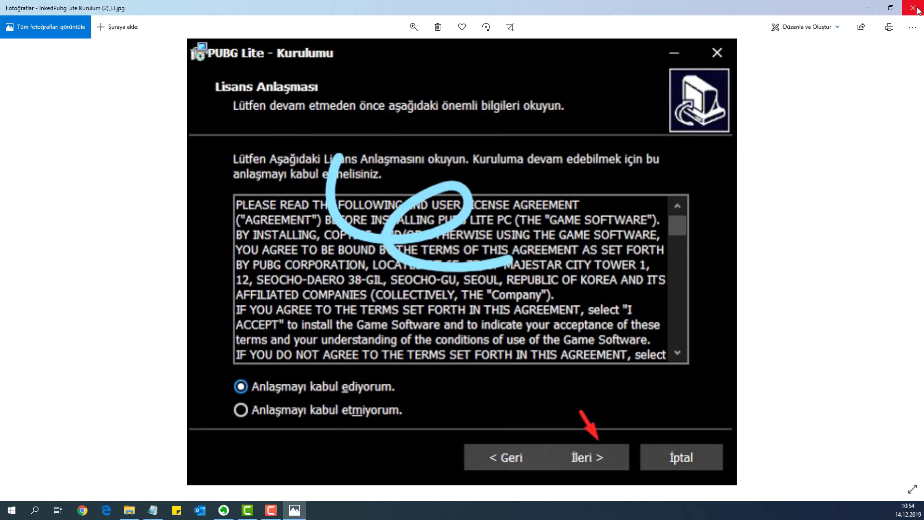
Step: Review the saved inked image in Fotoğraflar, and close the application
click(918, 9)
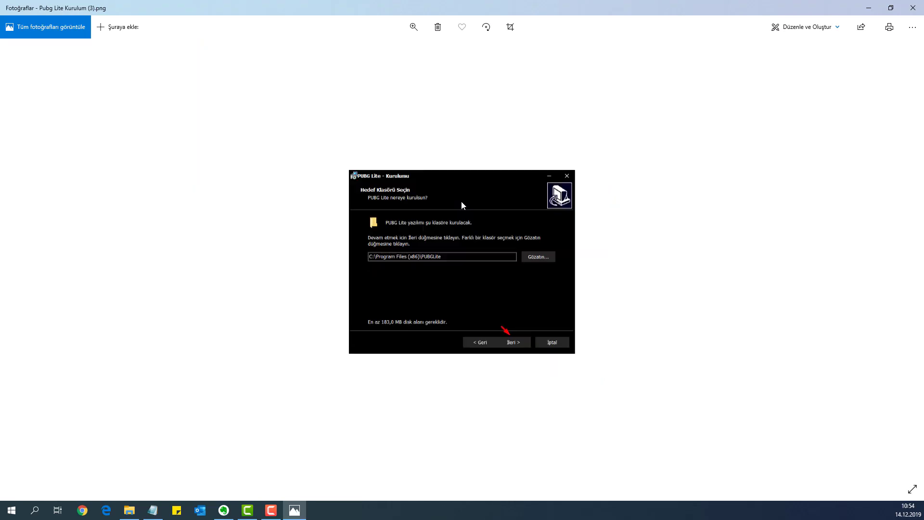
key(Left)
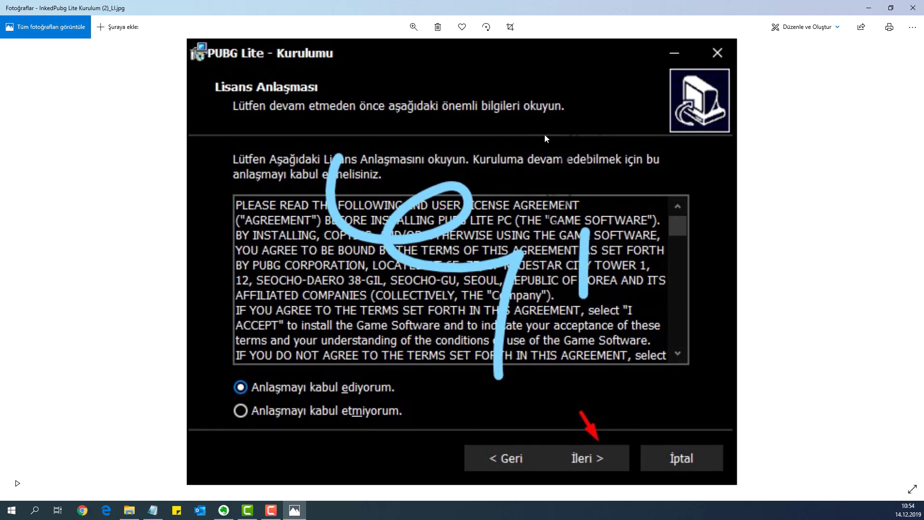
click(918, 8)
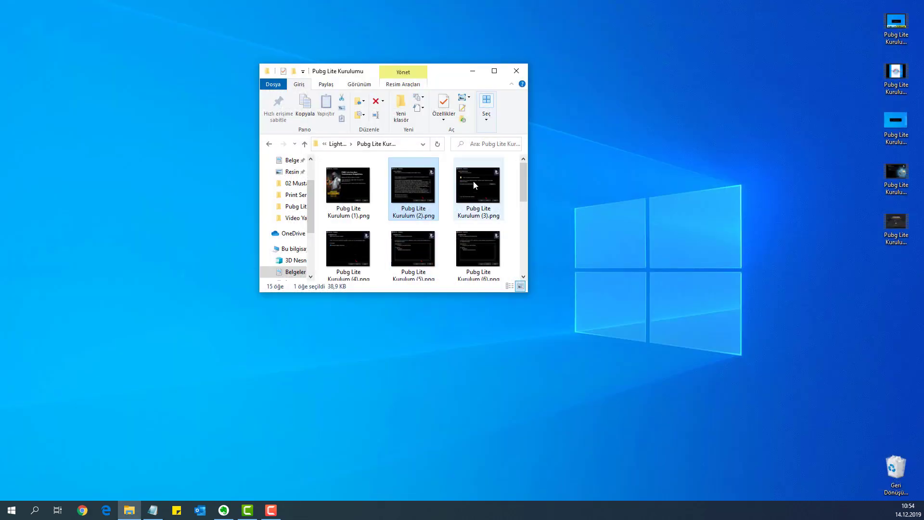
Step: Browse the Pubg Lite Kurulumu folder, enlarge its window to show all images, and move the inked JPG on the desktop clear of it
scroll(410, 243, down, 1)
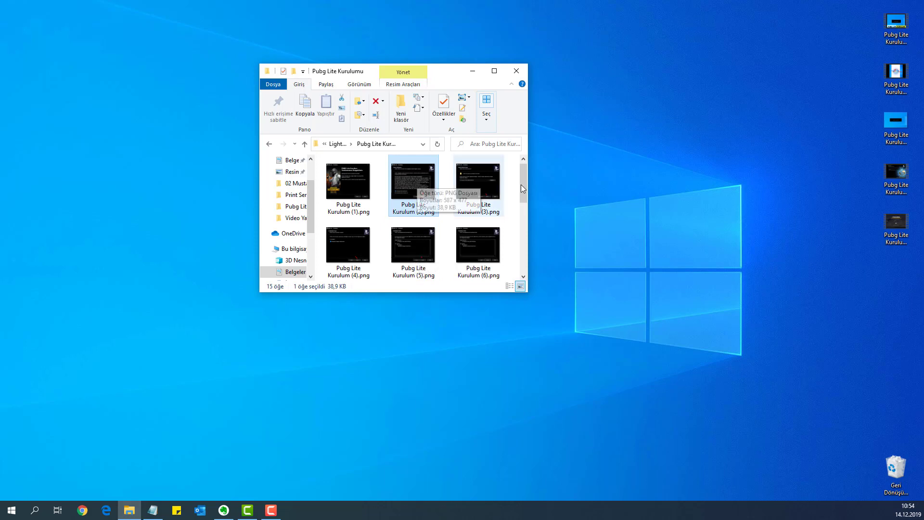
click(896, 223)
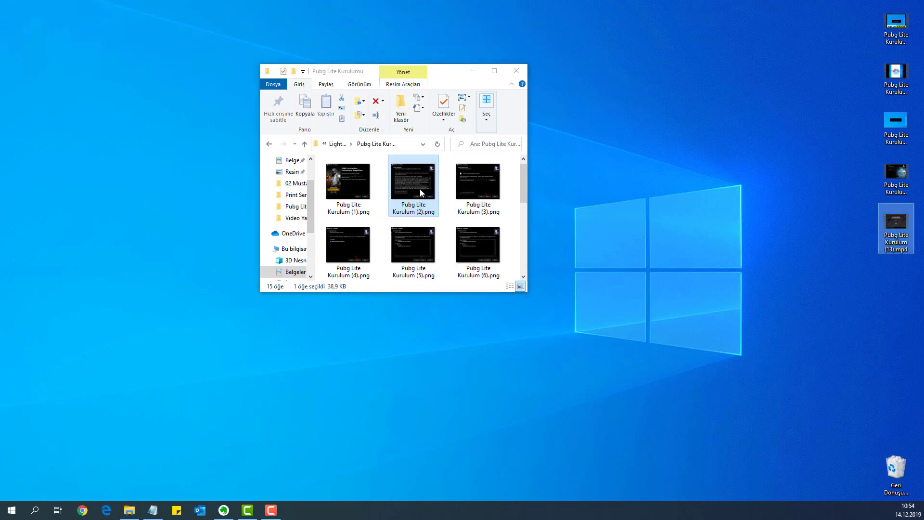
scroll(420, 192, down, 4)
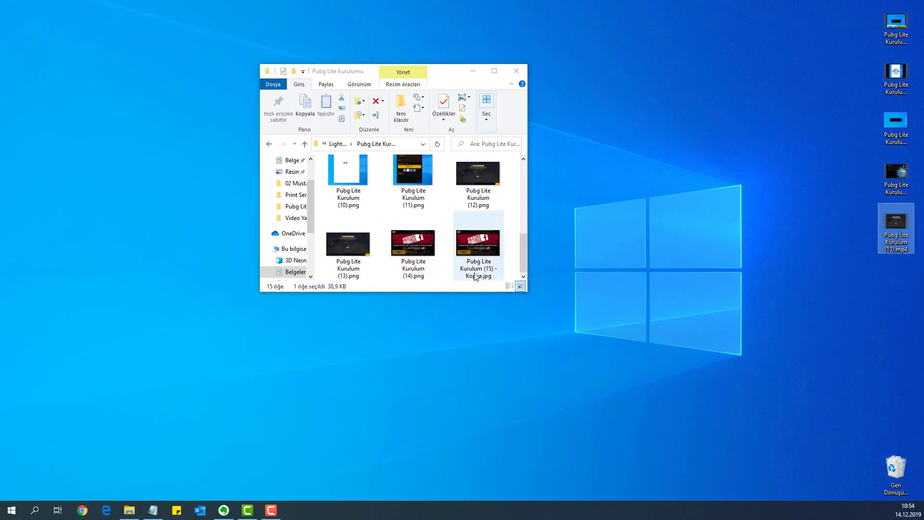
drag(852, 106, 882, 163)
scroll(392, 221, up, 5)
scroll(391, 222, down, 5)
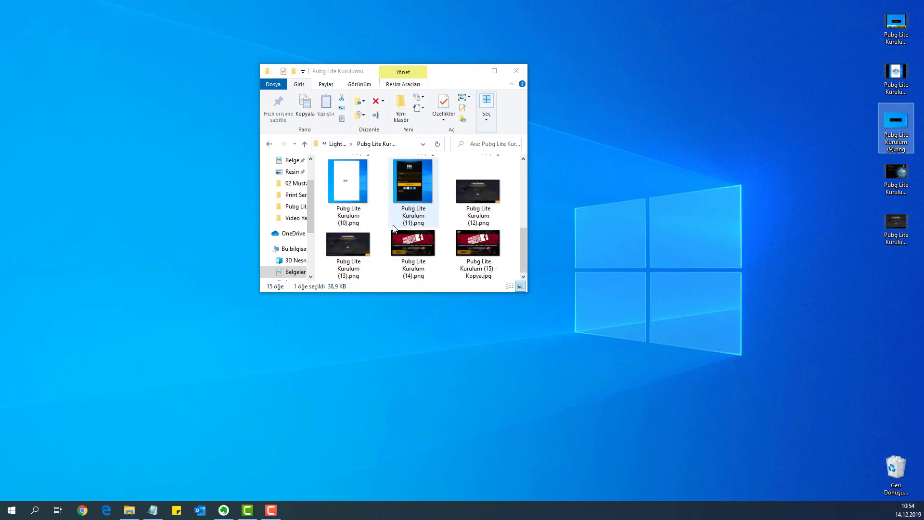
drag(896, 127, 484, 265)
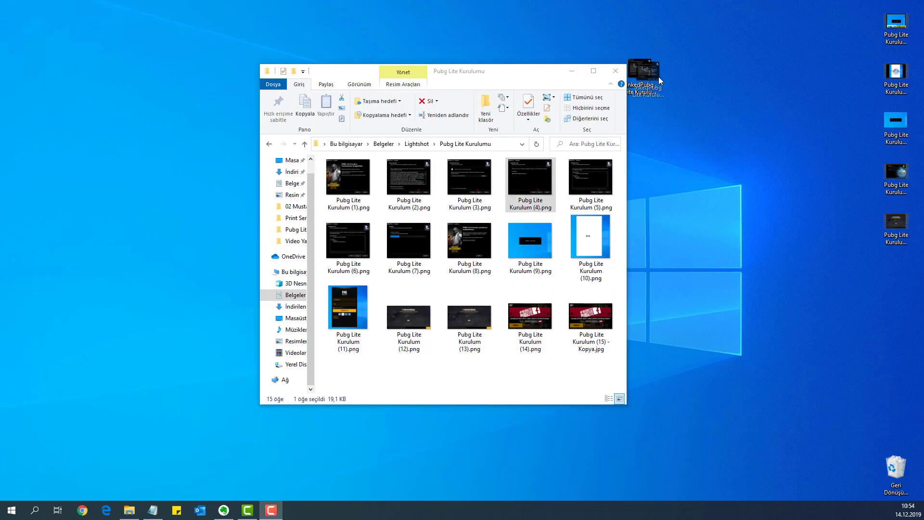
drag(659, 77, 676, 83)
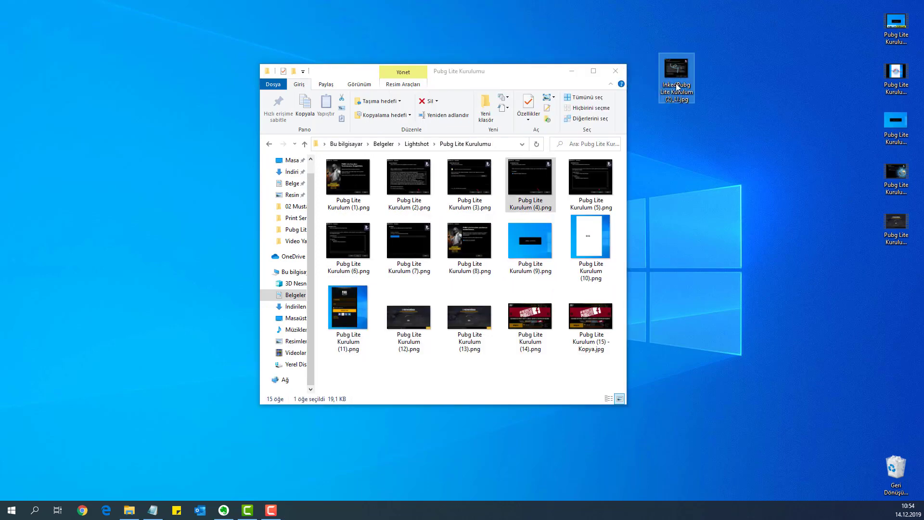
Step: Open InkedPubg Lite Kurulum (2)_LI.jpg by default, test image navigation and zoom in the viewer, and close it
double_click(676, 83)
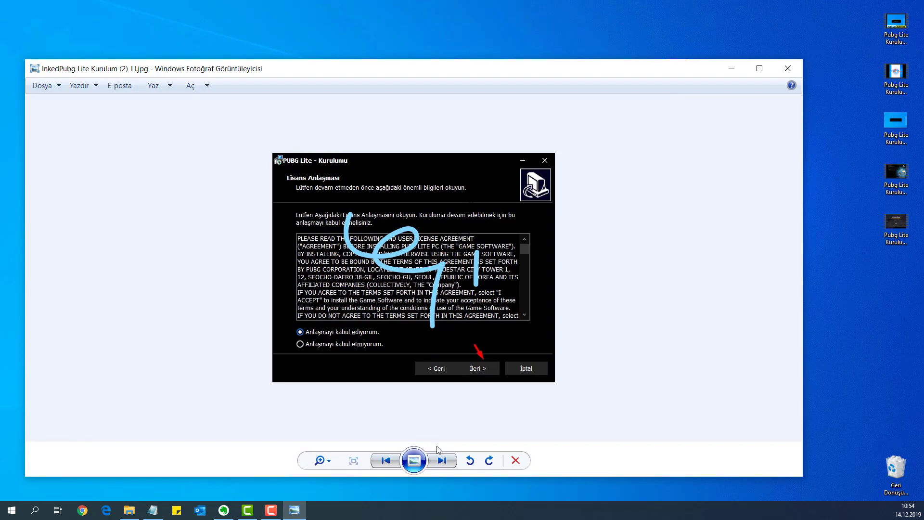
click(440, 460)
key(Left)
scroll(373, 235, up, 2)
scroll(531, 128, down, 2)
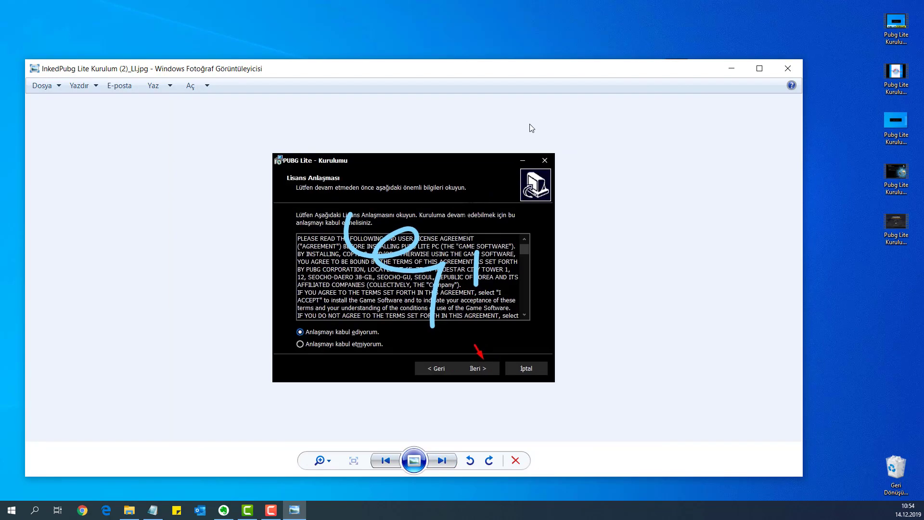
click(799, 68)
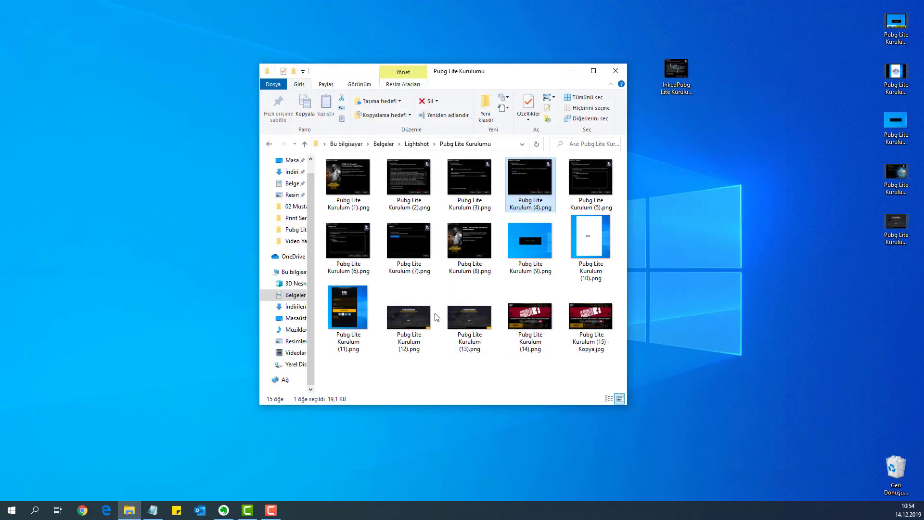
Step: Open Pubg Lite Kurulum (8).png from the folder in Fotoğraflar and start adding animated text to it
right_click(476, 243)
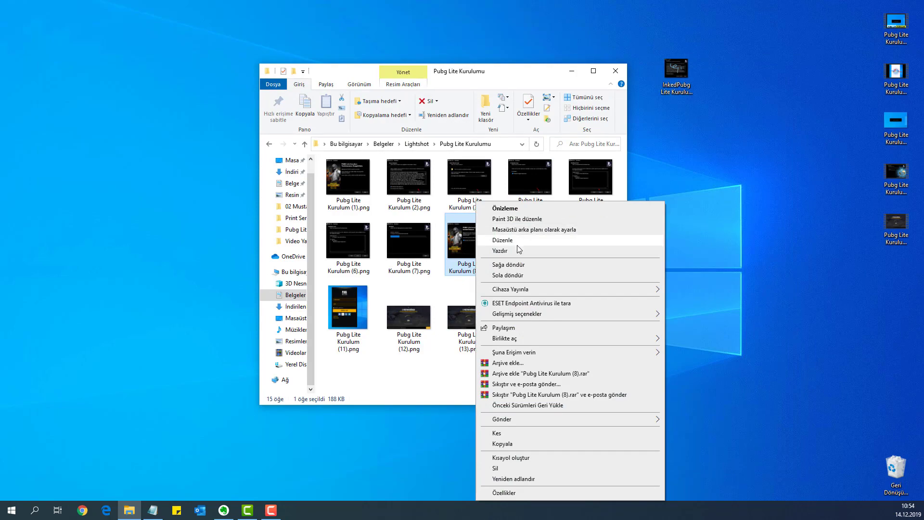
mouse_move(611, 339)
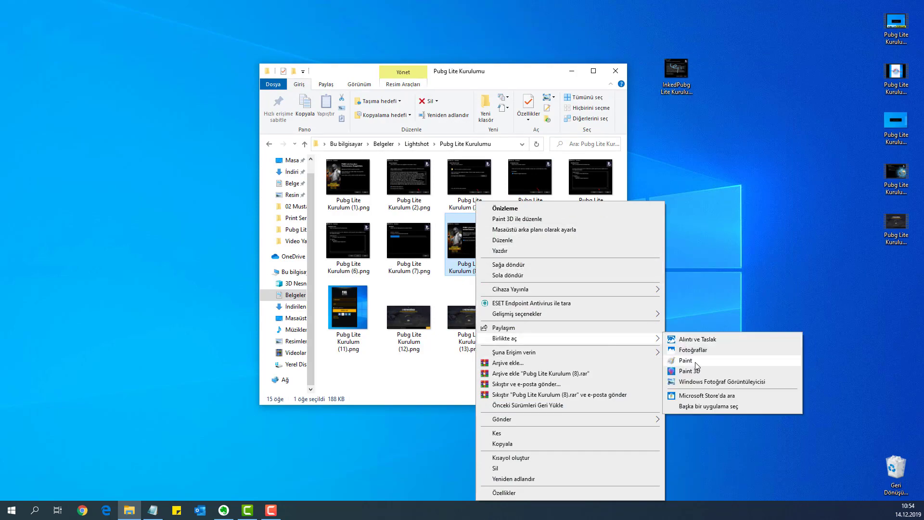
click(693, 350)
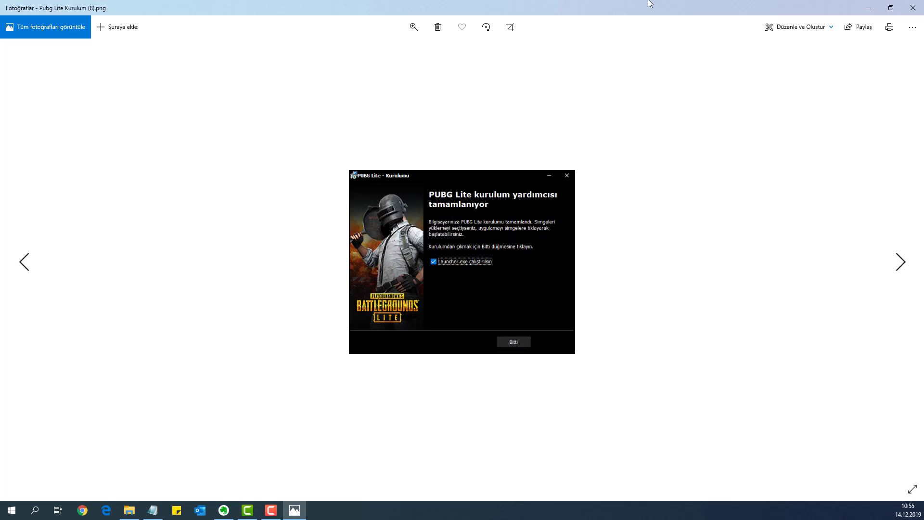
click(795, 27)
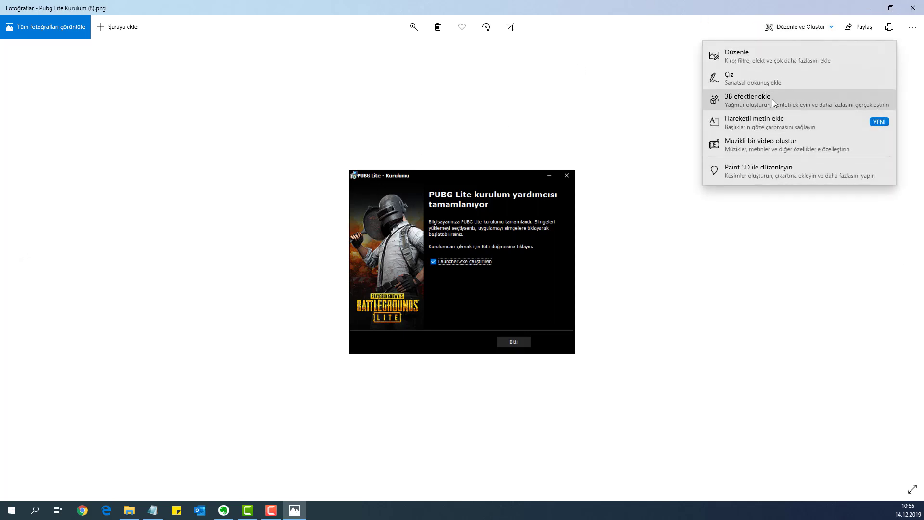
click(786, 126)
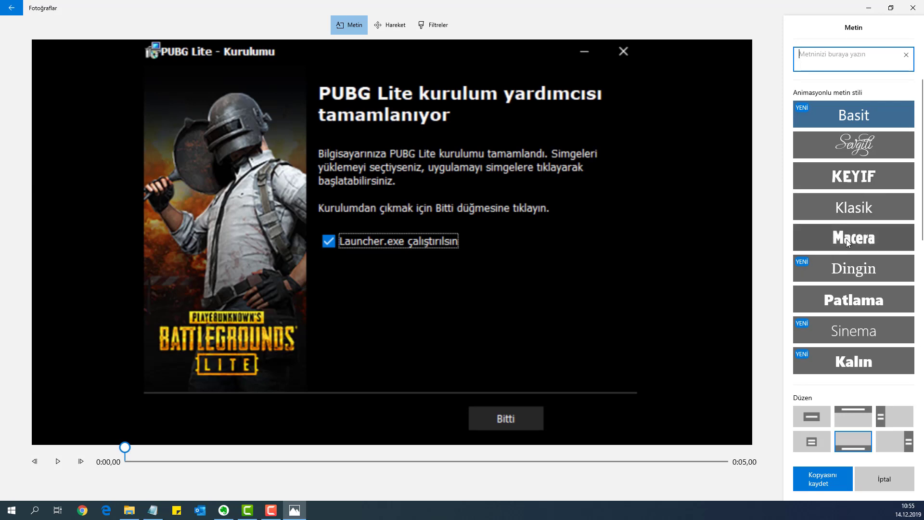
Step: Choose the Patlama animated text style and enter the text "Pubg Kurulum"
click(841, 297)
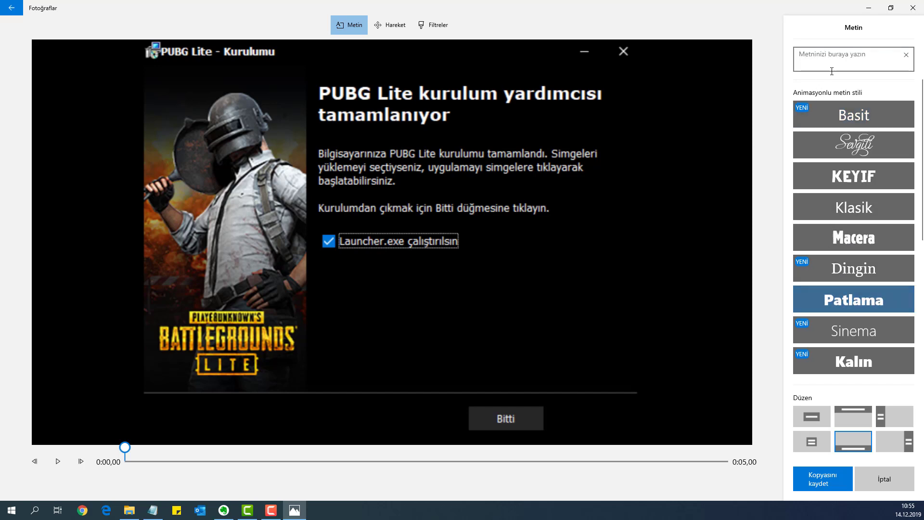
click(842, 56)
text(Pu)
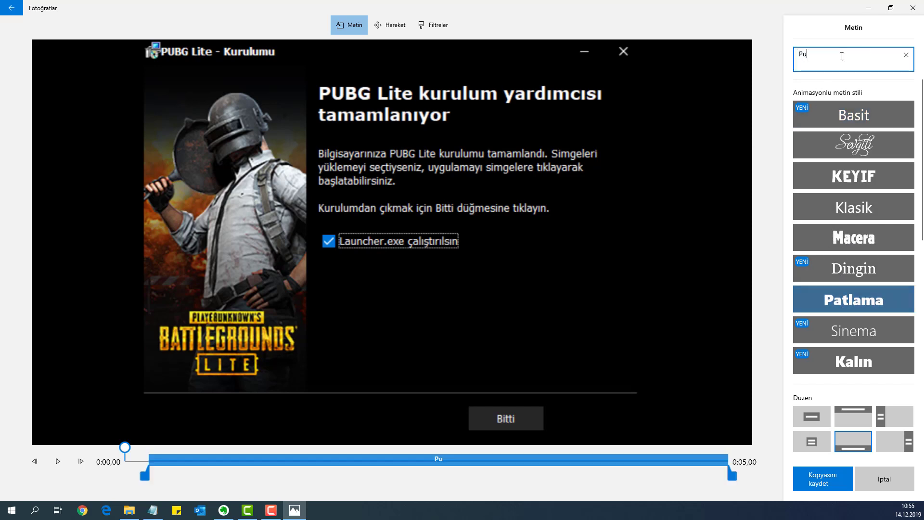
text(bg Kurulum)
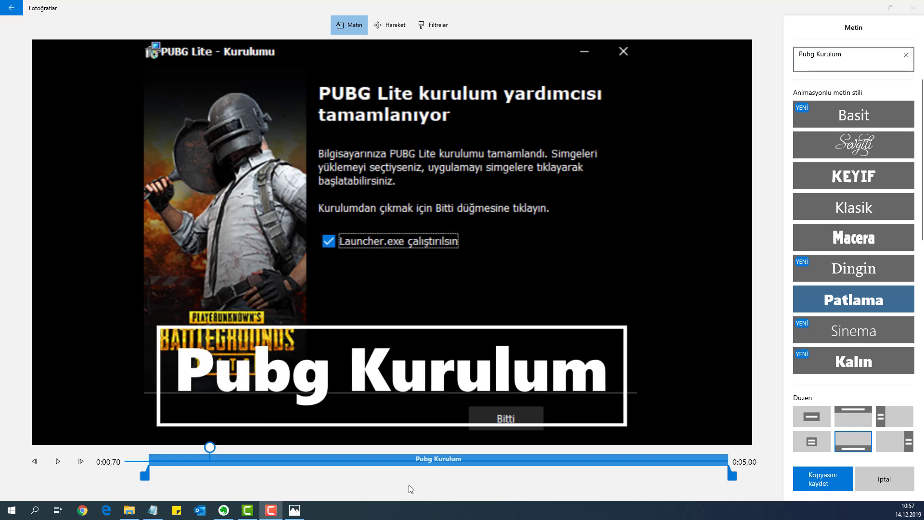
Step: Shift the text segment to the start of the timeline, try other text layouts, and settle on the bottom layout
click(323, 466)
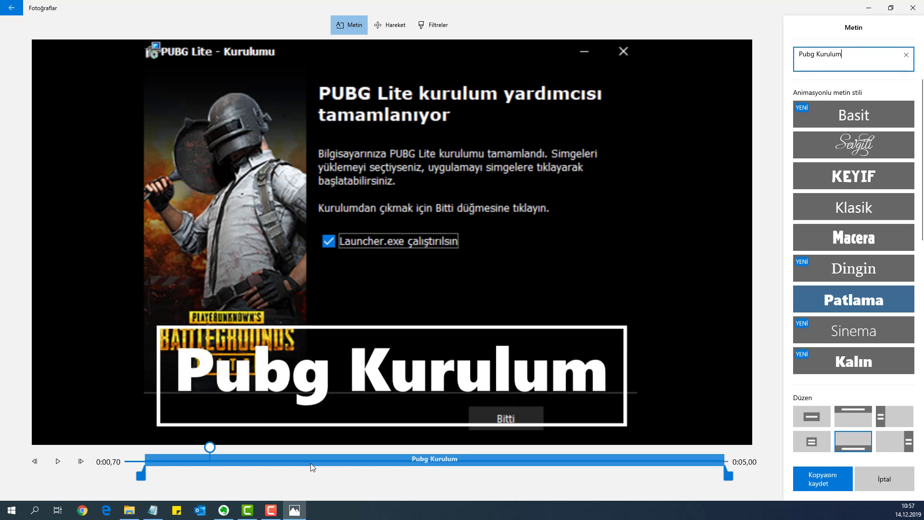
drag(310, 463, 183, 473)
click(301, 455)
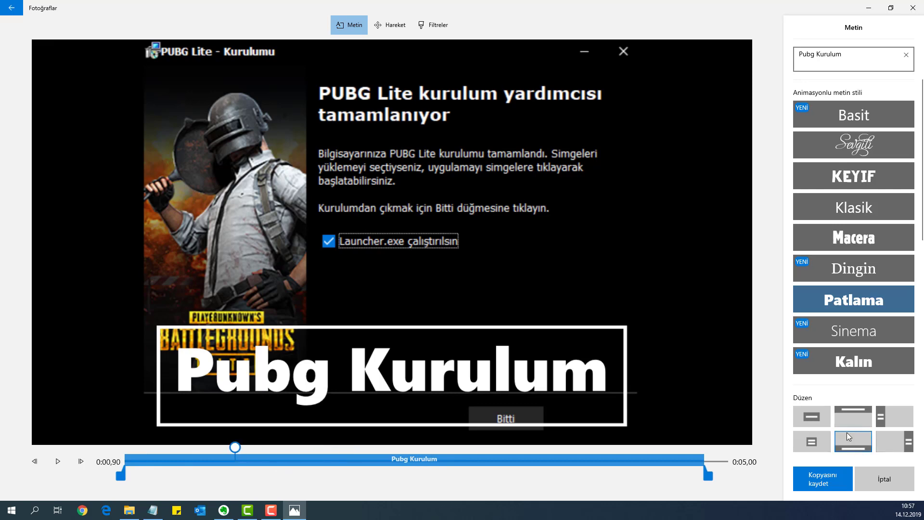
click(853, 418)
click(818, 441)
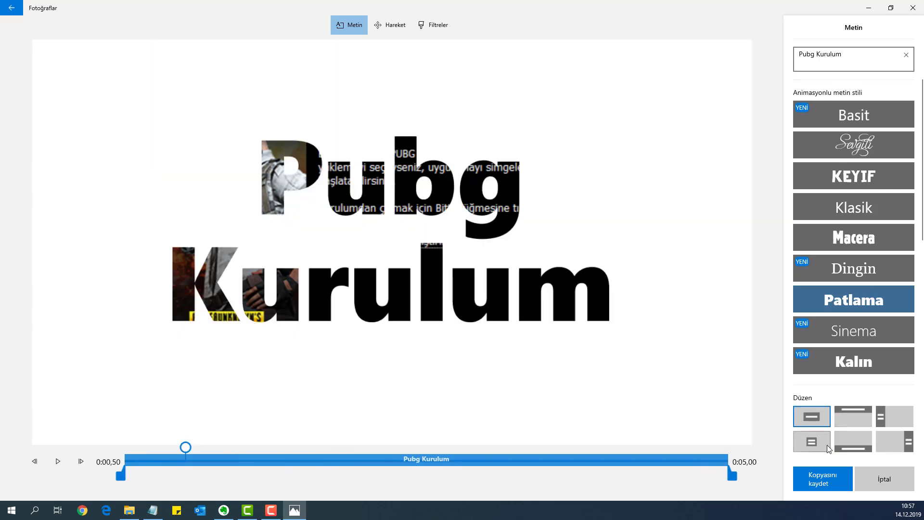
click(852, 441)
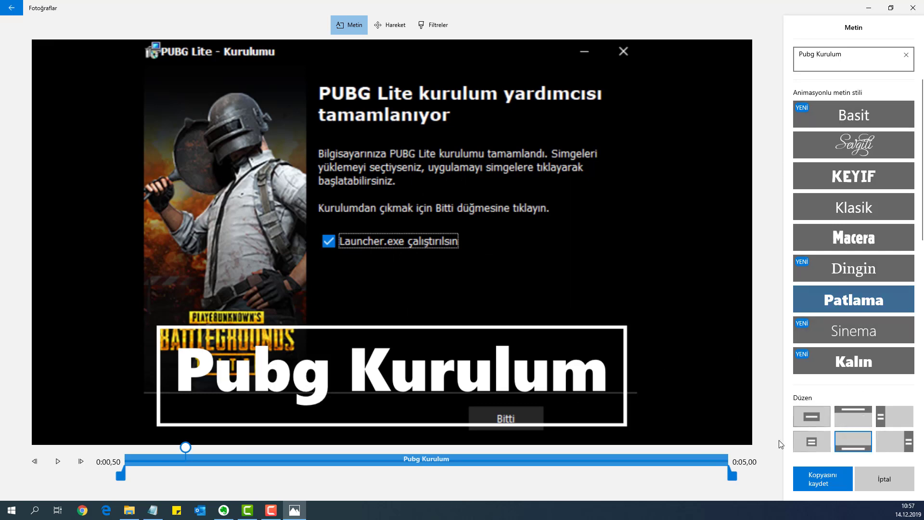
Step: Export the video in Yüksek 1080p quality to Masaüstü as Pubg Lite Kurulum (8).mp4, and minimize Fotoğraflar
click(836, 479)
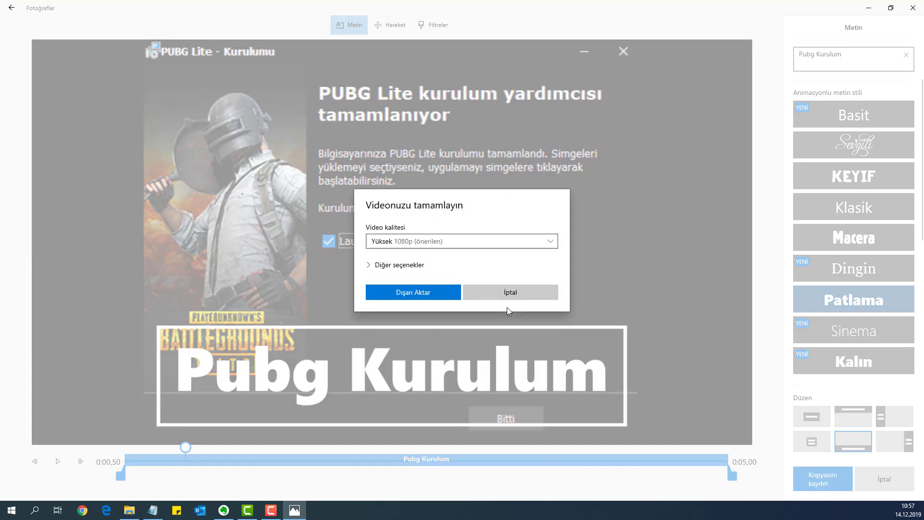
click(436, 292)
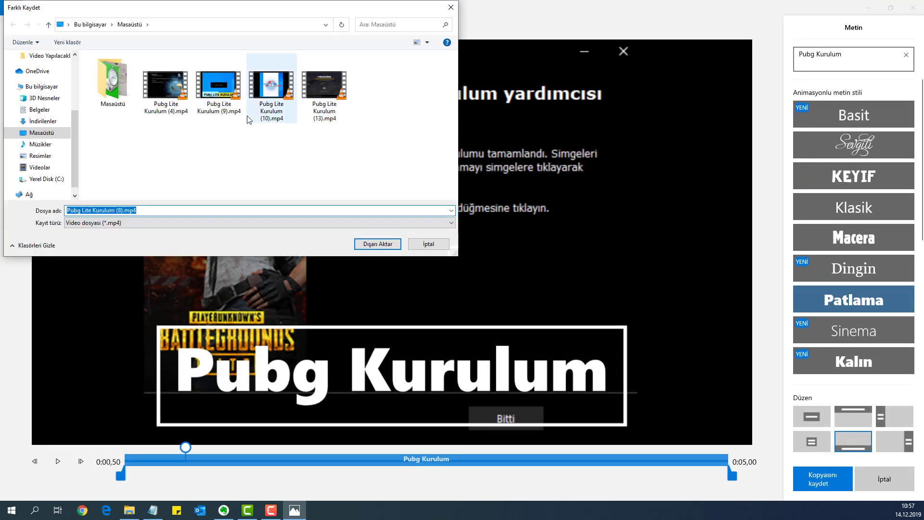
click(60, 134)
click(154, 209)
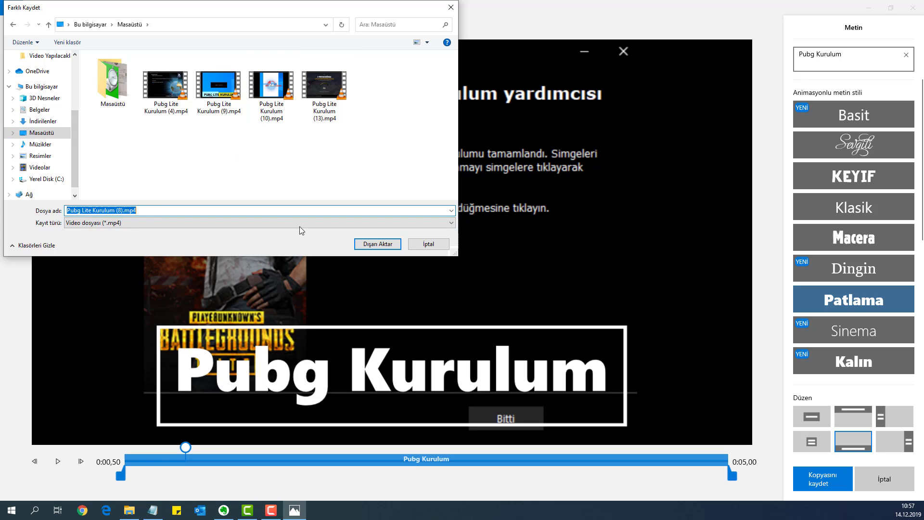
click(378, 245)
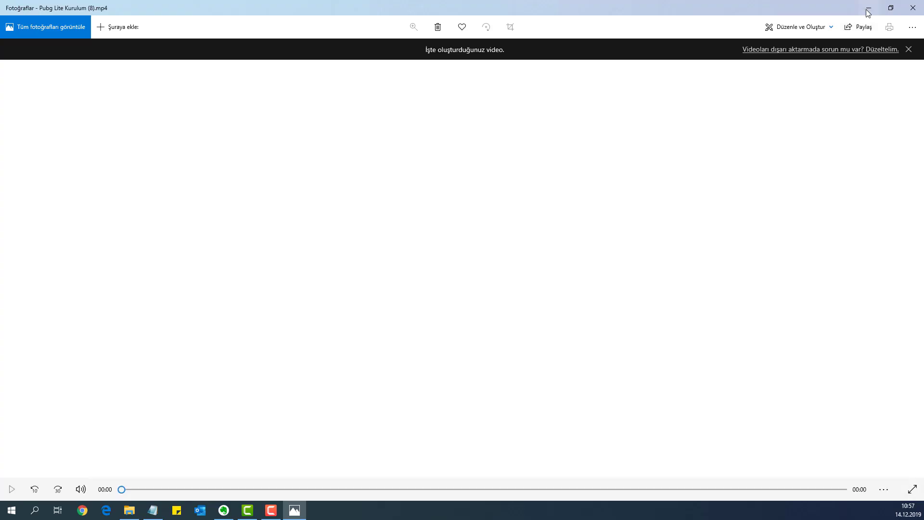
click(867, 9)
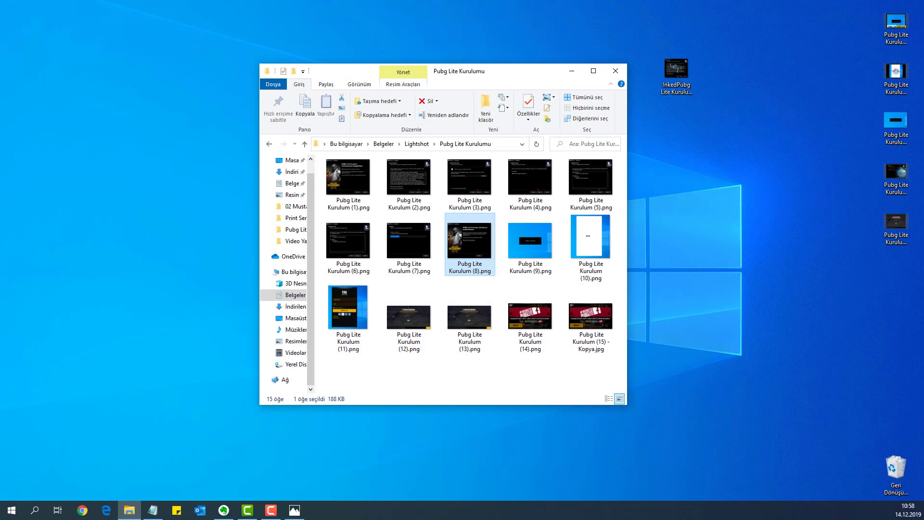
Step: Play Pubg Lite Kurulum (8).mp4 from the desktop in VLC, replay parts of the text animation, and close the player
click(898, 103)
click(681, 200)
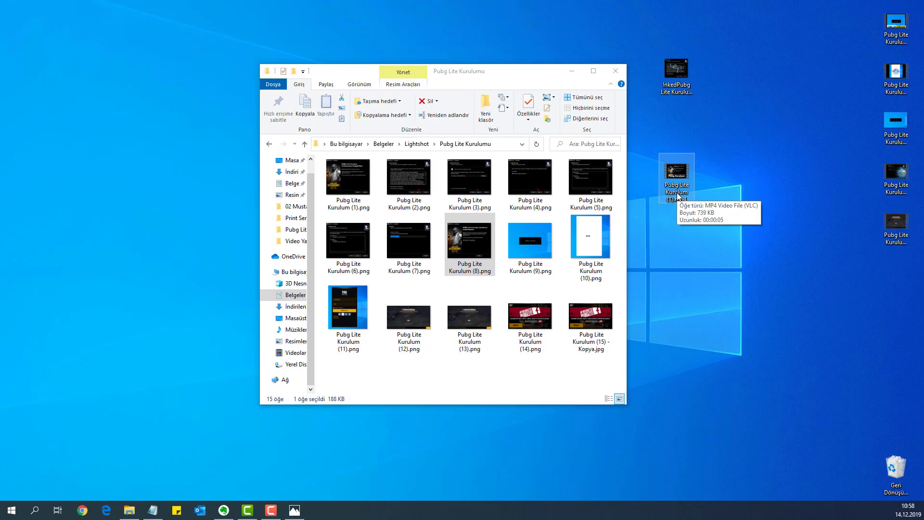
double_click(677, 194)
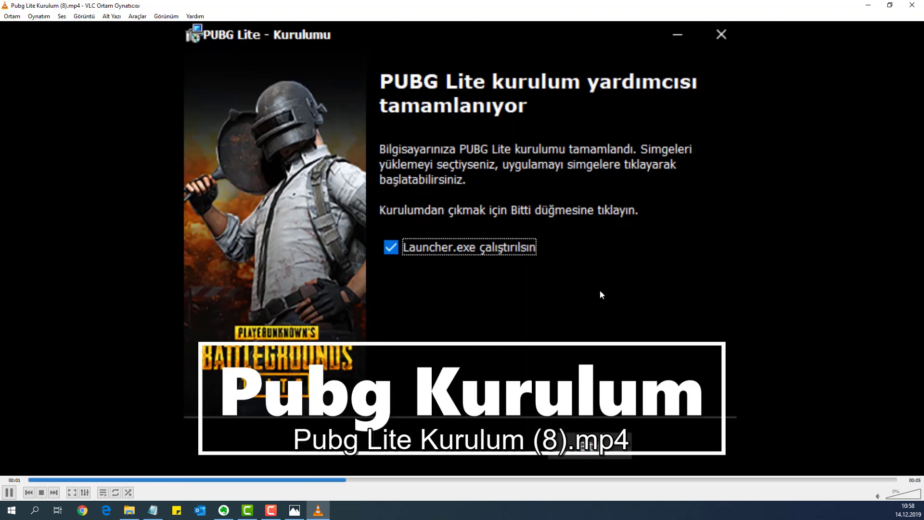
click(67, 481)
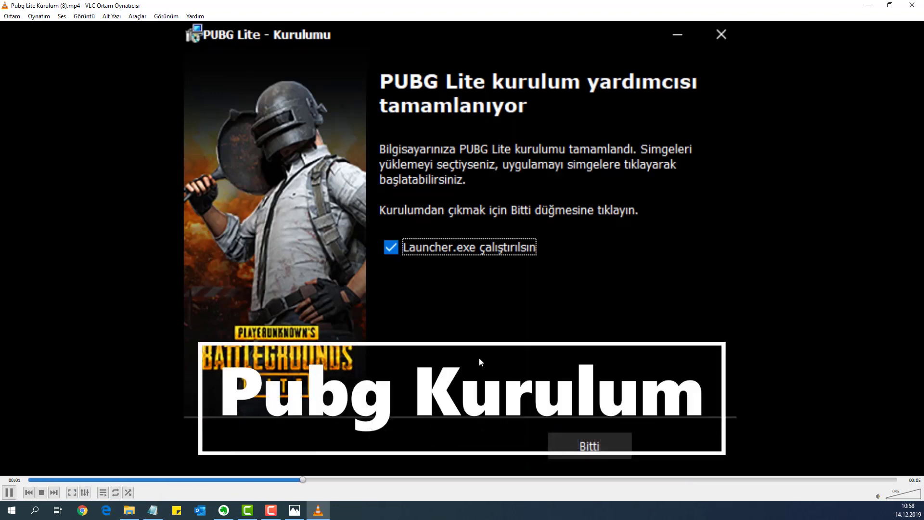
click(27, 480)
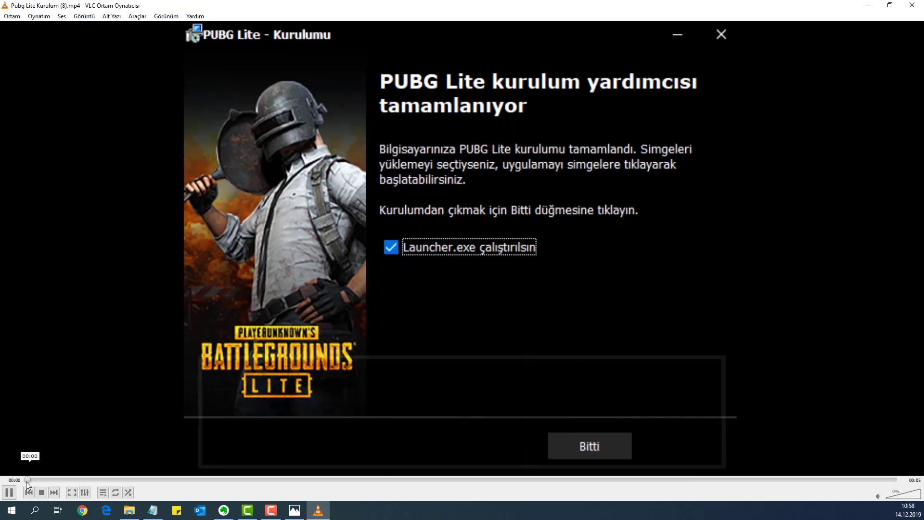
click(423, 480)
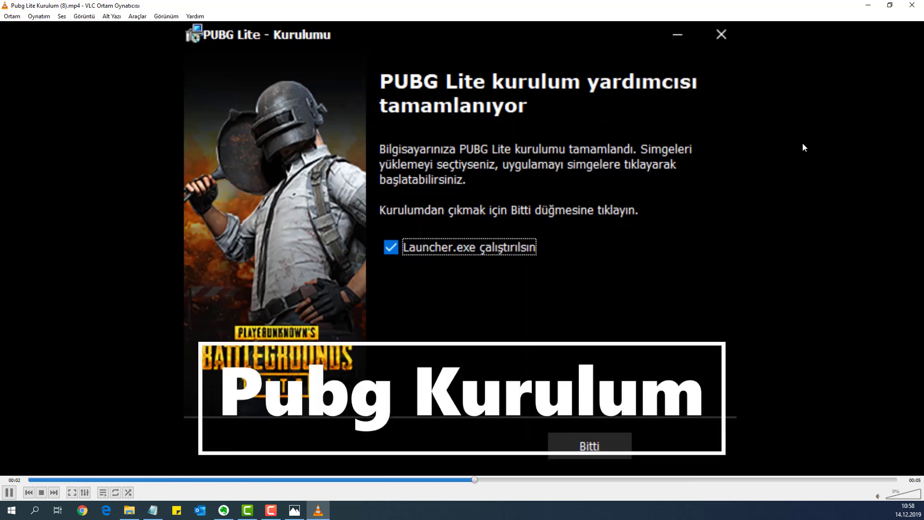
click(912, 5)
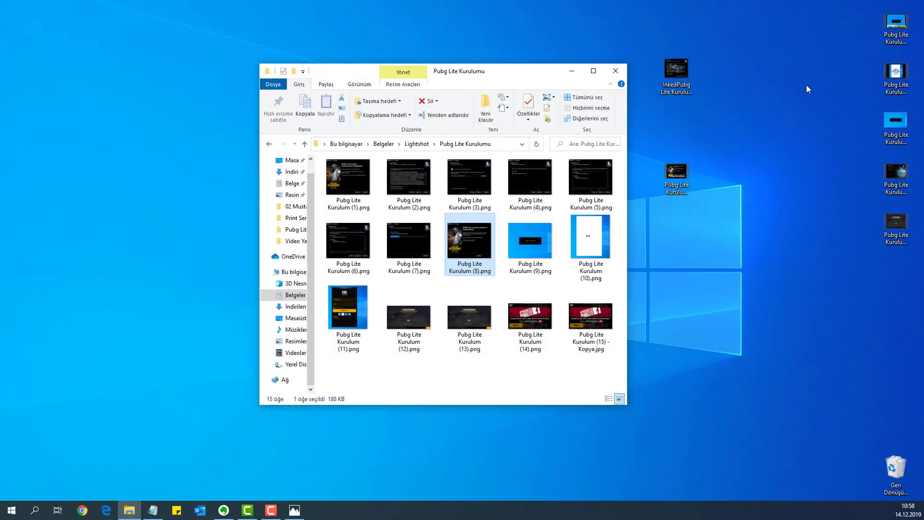
Step: Open Pubg Lite Kurulum (13).png from the folder in Fotoğraflar and start adding animated text to it
right_click(473, 313)
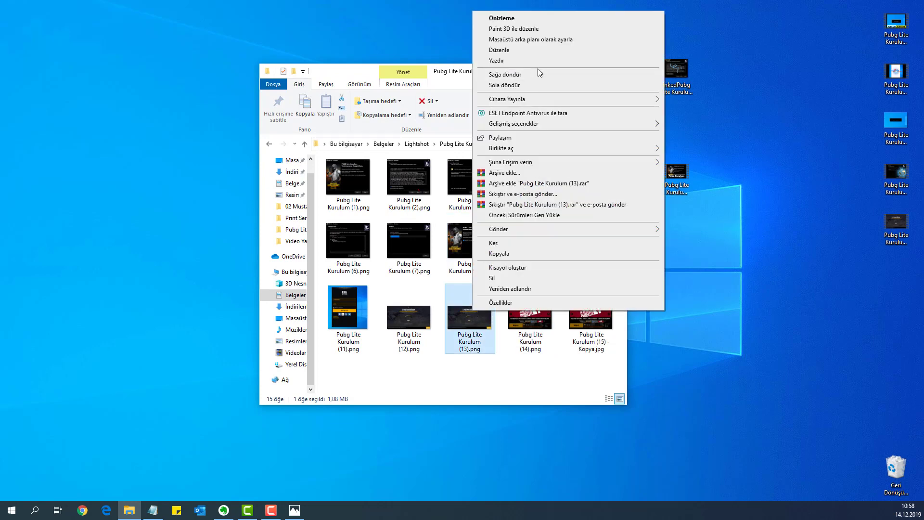
mouse_move(555, 152)
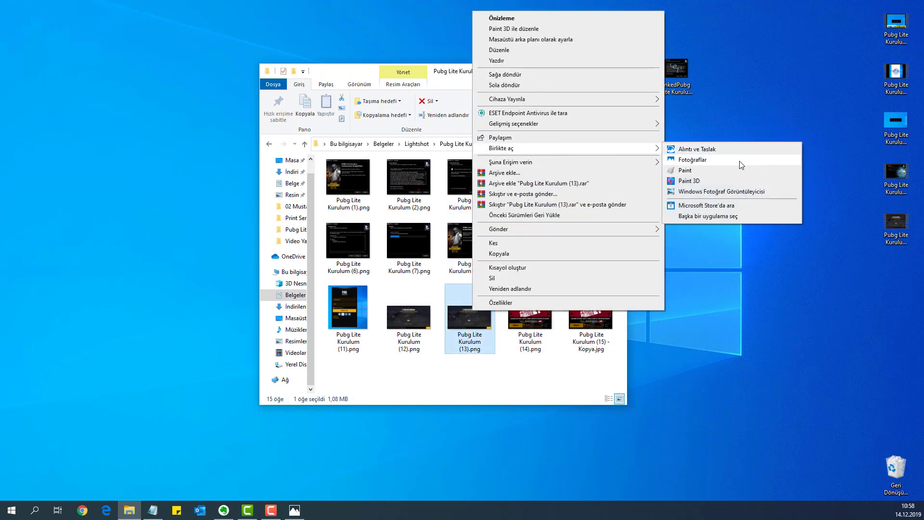
click(740, 161)
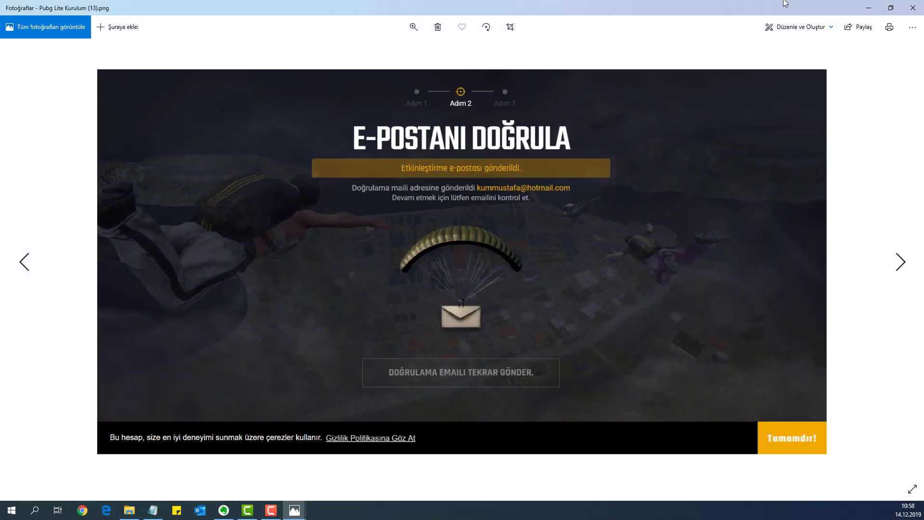
click(790, 29)
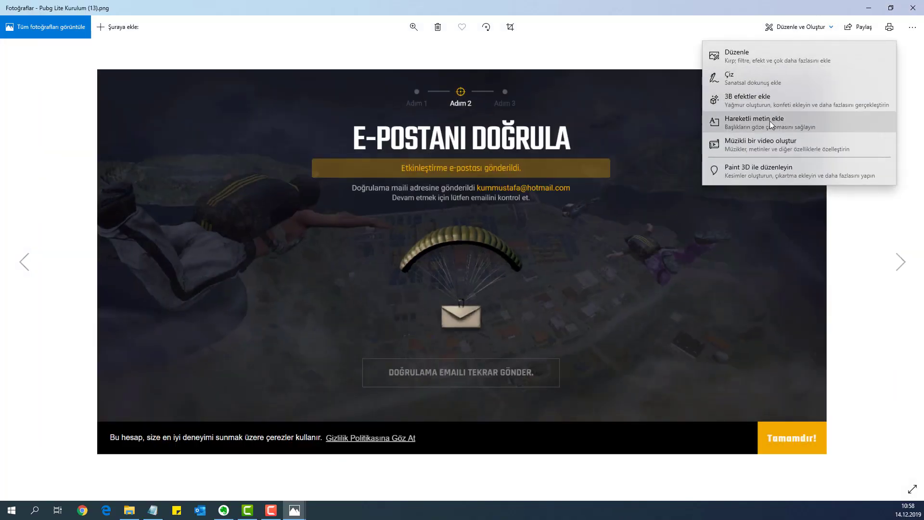
click(790, 128)
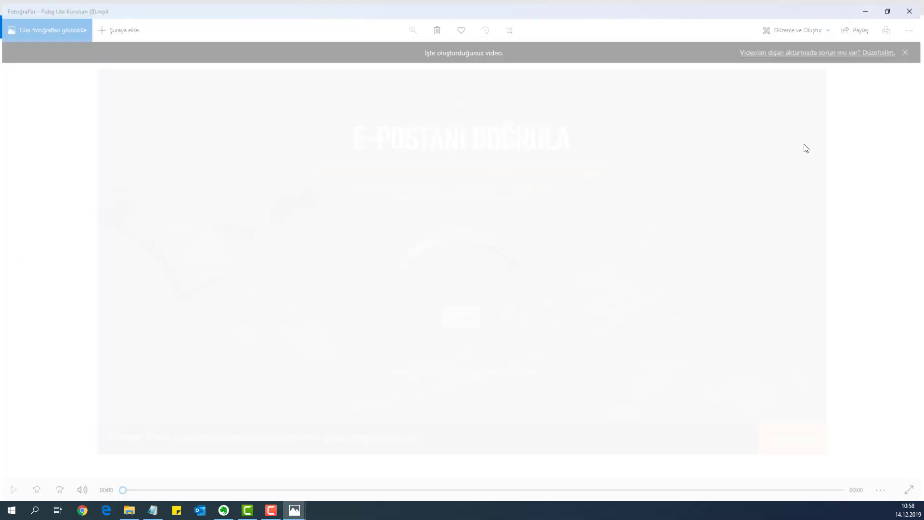
Step: Try the ELEKTRİK text style, switch to Piksel, and enter a first name in capitals as the animated text
scroll(837, 218, down, 5)
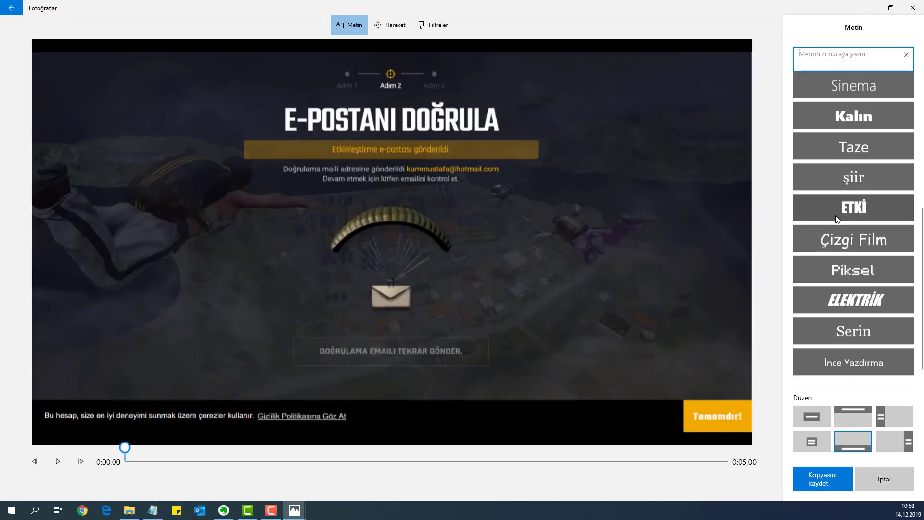
click(871, 292)
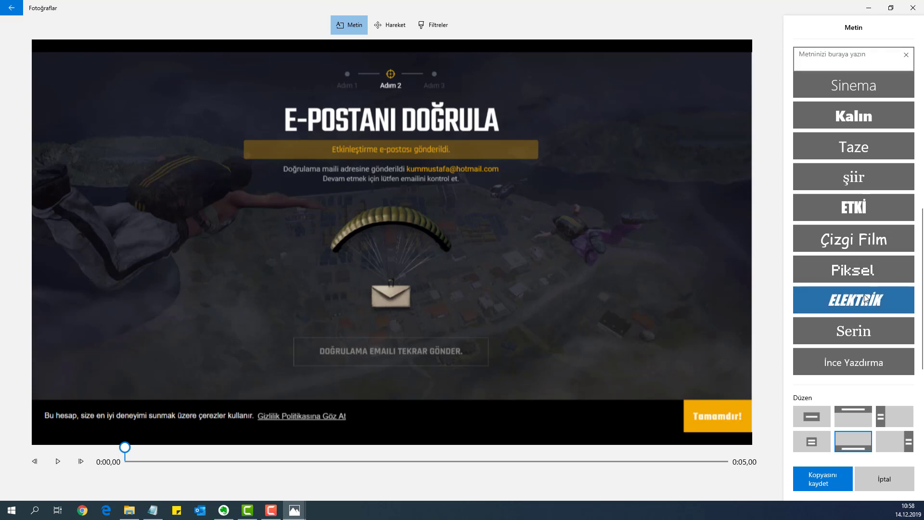
click(871, 277)
click(841, 58)
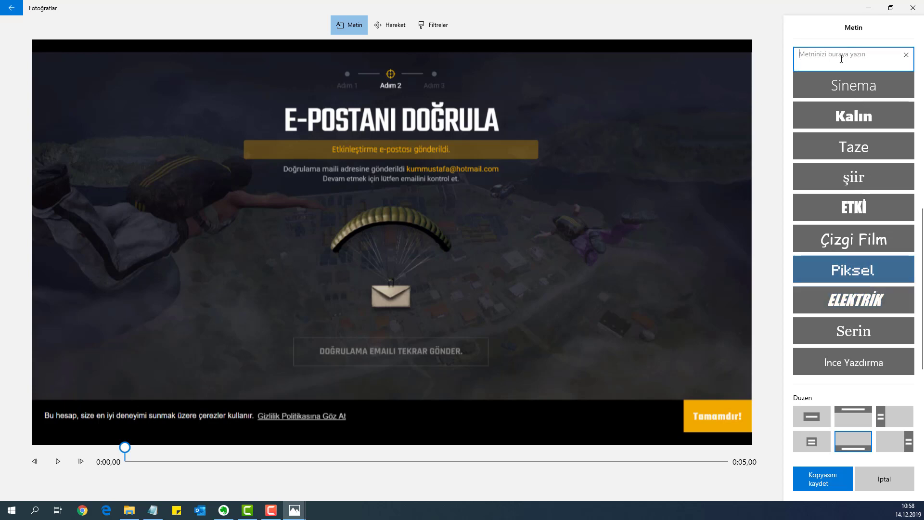
text(MUSTAFA)
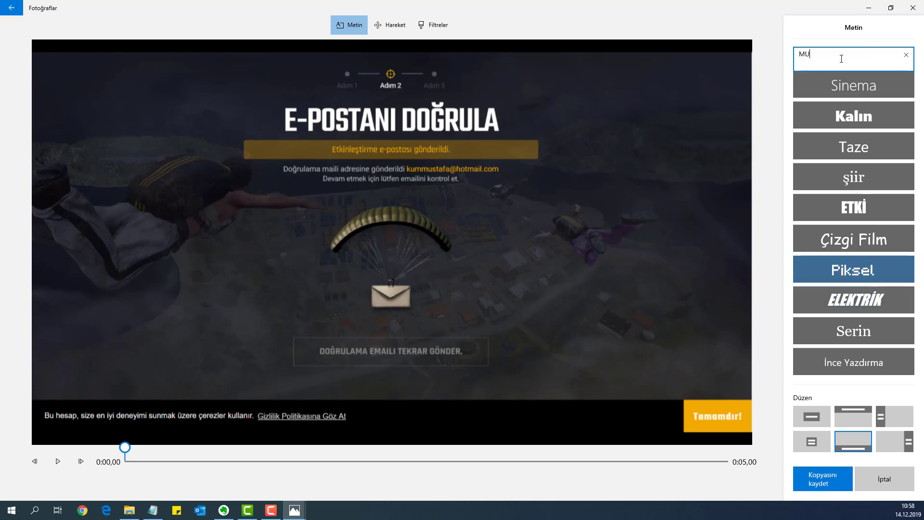
Step: Try the ELEKTRİK, Serin, İnce Yazdırma, Piksel, ETKİ and şiir styles on the animated text
click(847, 302)
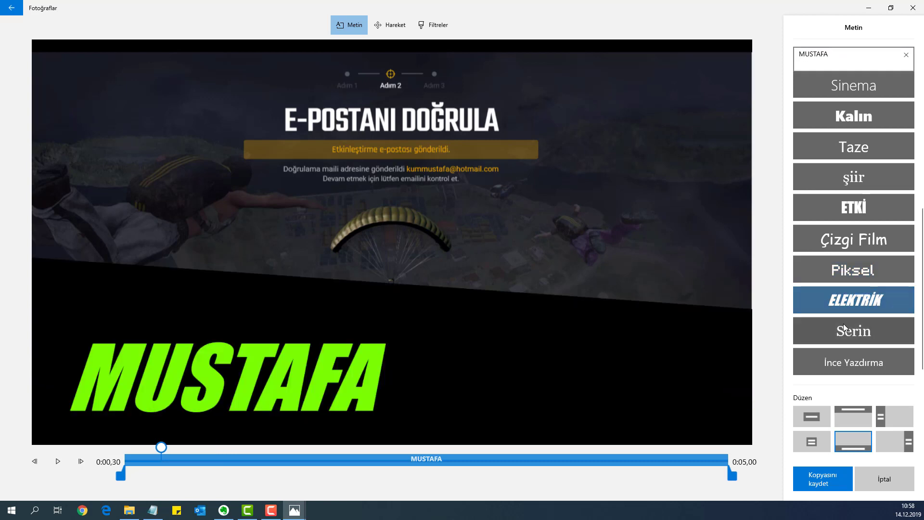
click(847, 331)
click(843, 371)
click(840, 336)
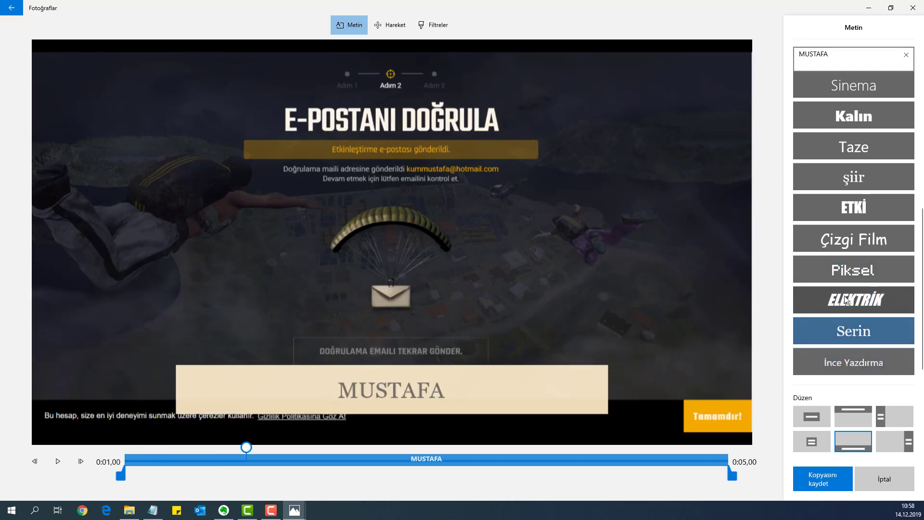
click(852, 268)
click(852, 207)
click(852, 177)
Step: Try the Macera and Basit styles on the animated text, and close the text editor without saving a copy
scroll(845, 234, up, 3)
scroll(846, 233, up, 2)
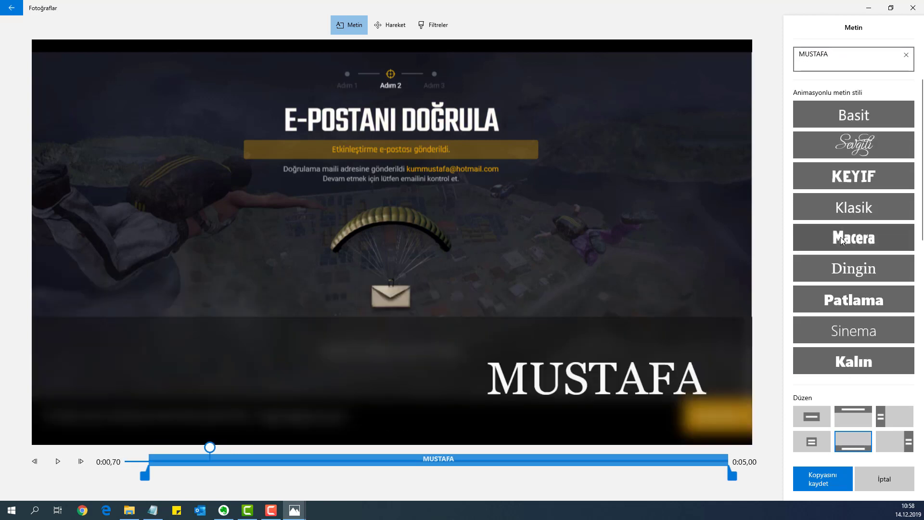
click(846, 235)
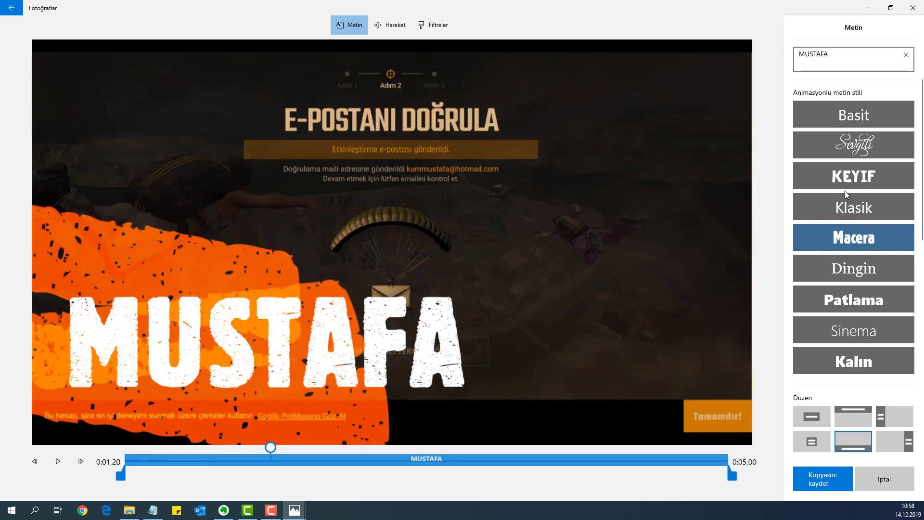
click(873, 124)
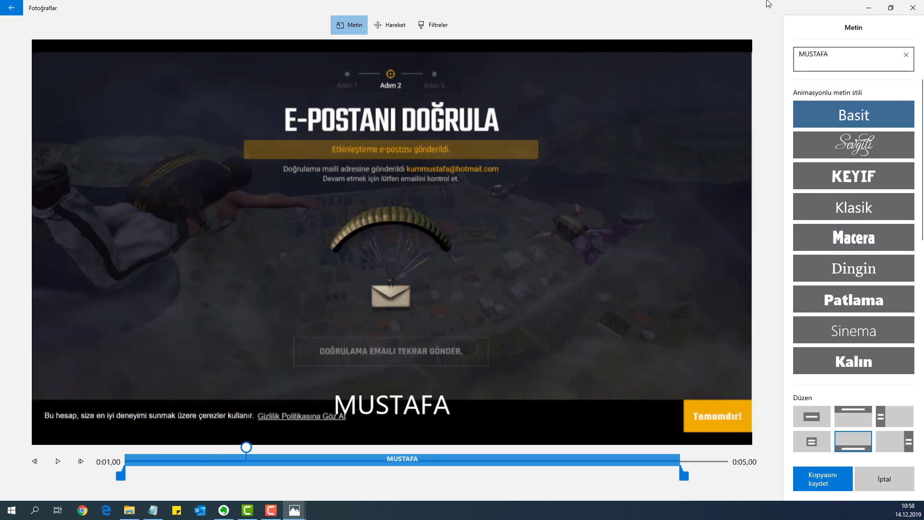
click(913, 7)
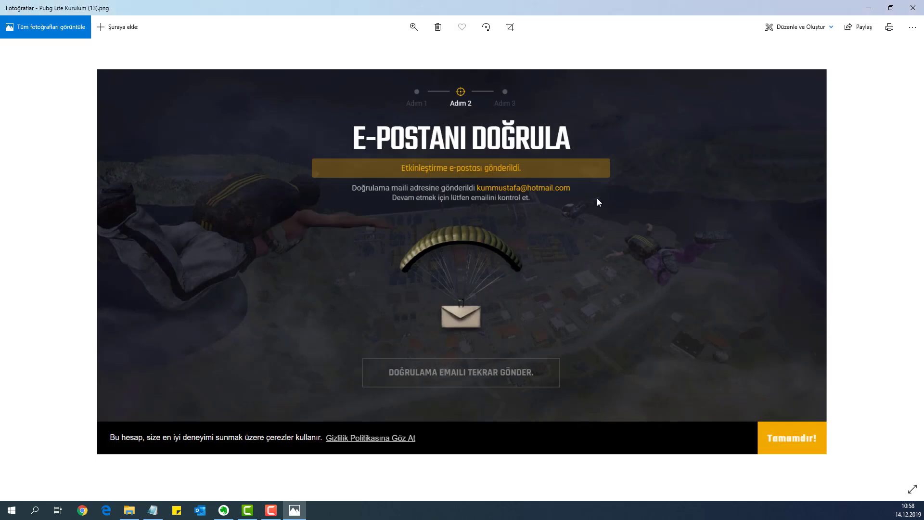
Step: Start adding 3B efektler to Pubg Lite Kurulum (13).png, discarding the unsaved text edits
click(789, 28)
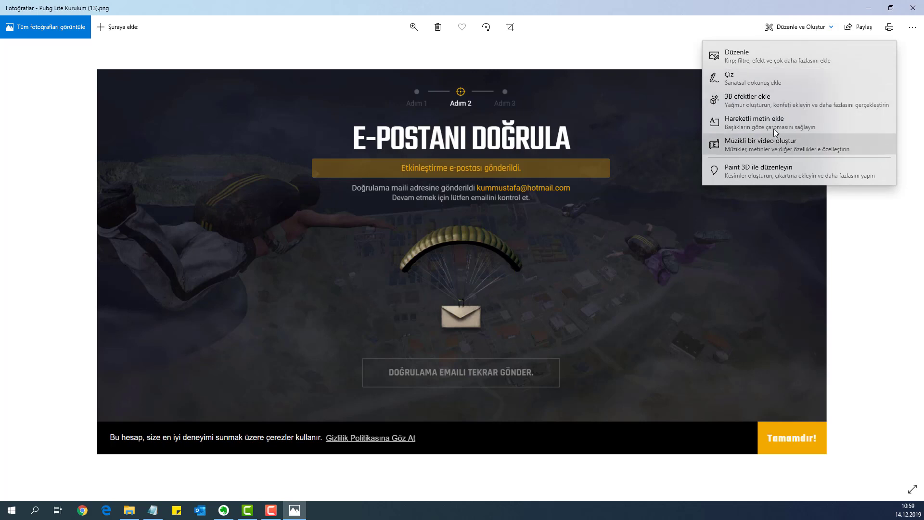
click(750, 127)
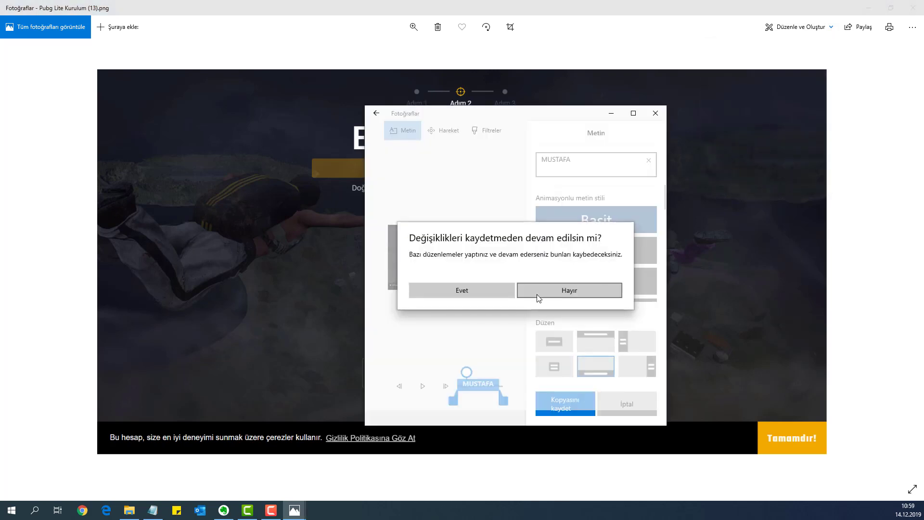
click(466, 291)
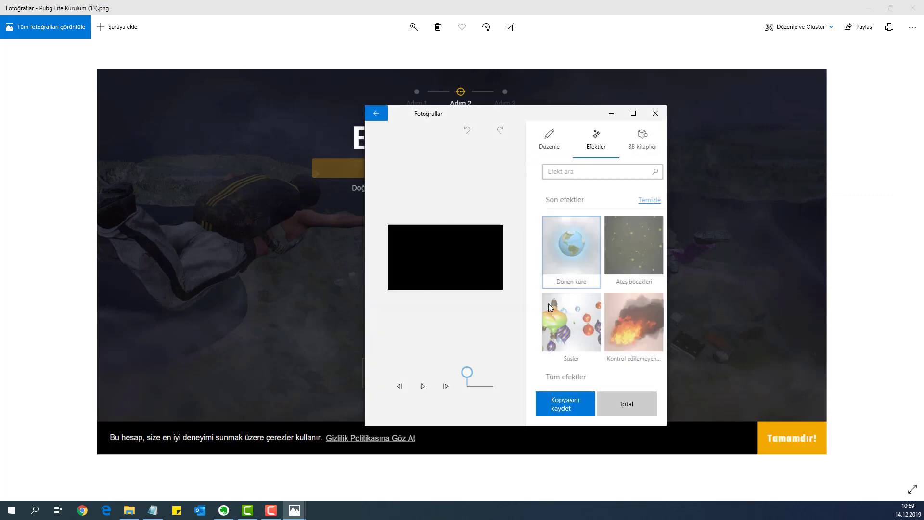
Step: Try the Ateş böcekleri effect on the image in the maximized editor, and undo it
click(626, 236)
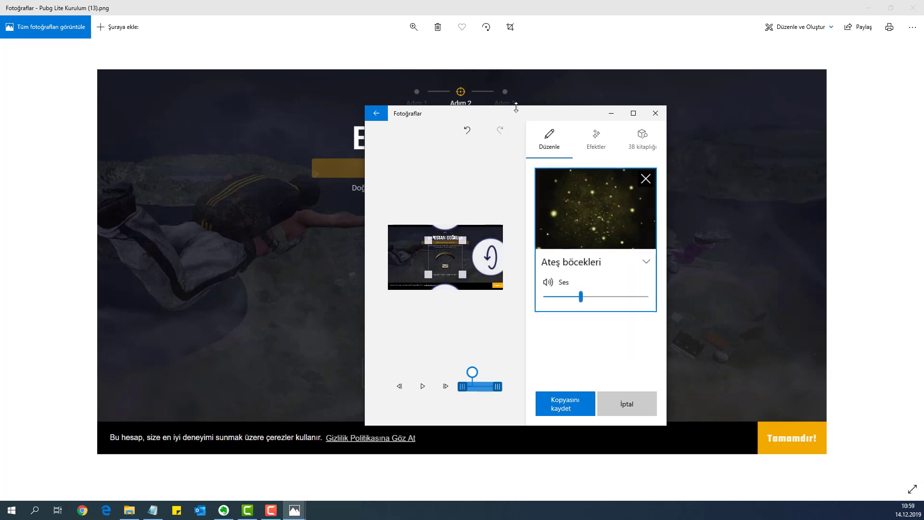
drag(546, 119, 728, 72)
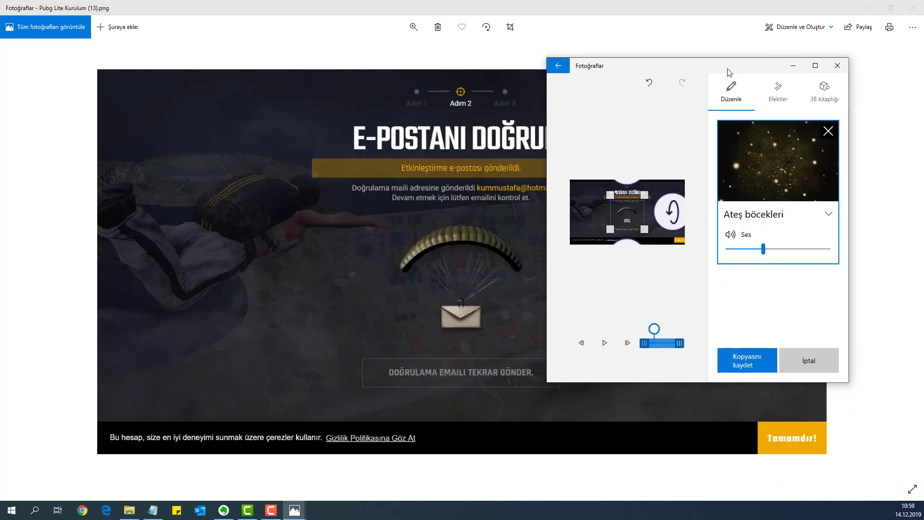
double_click(746, 66)
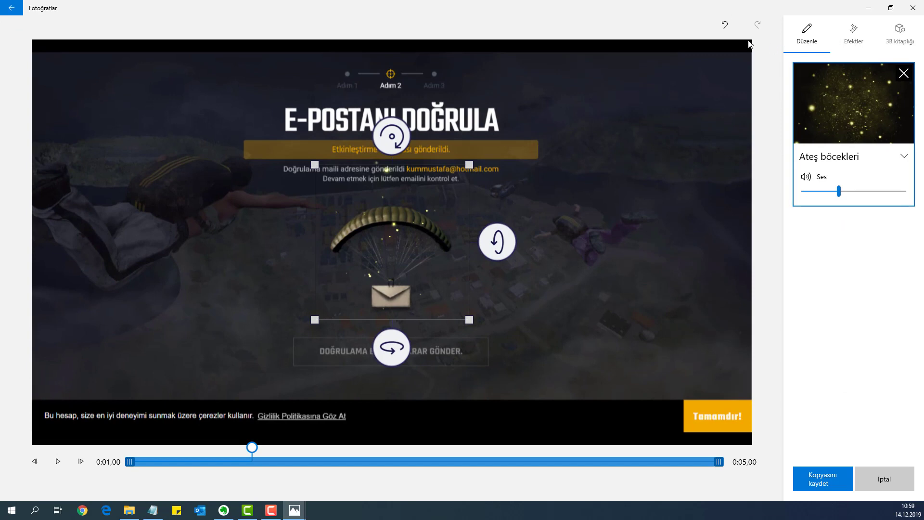
click(725, 25)
Step: Add the Canlı spor effect, and resize and place it beside the heading in the image's upper-right corner
click(847, 49)
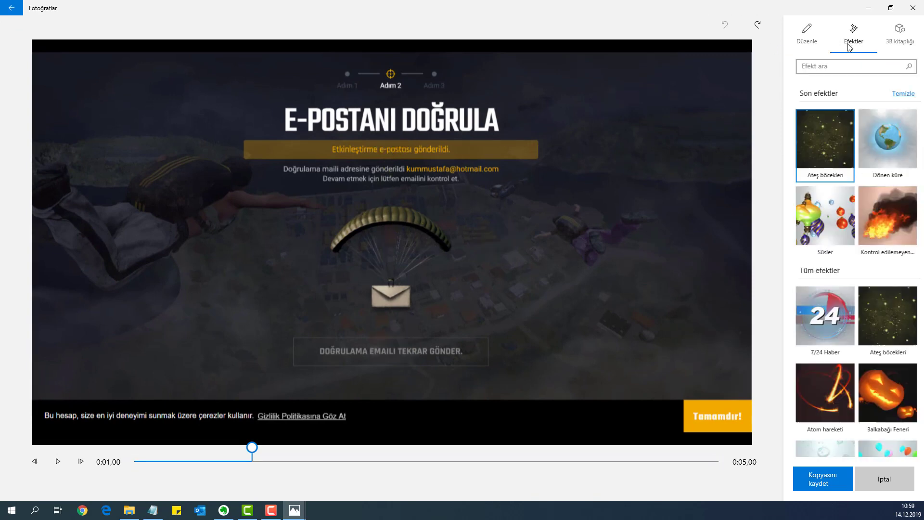
scroll(857, 256, down, 4)
scroll(856, 254, up, 3)
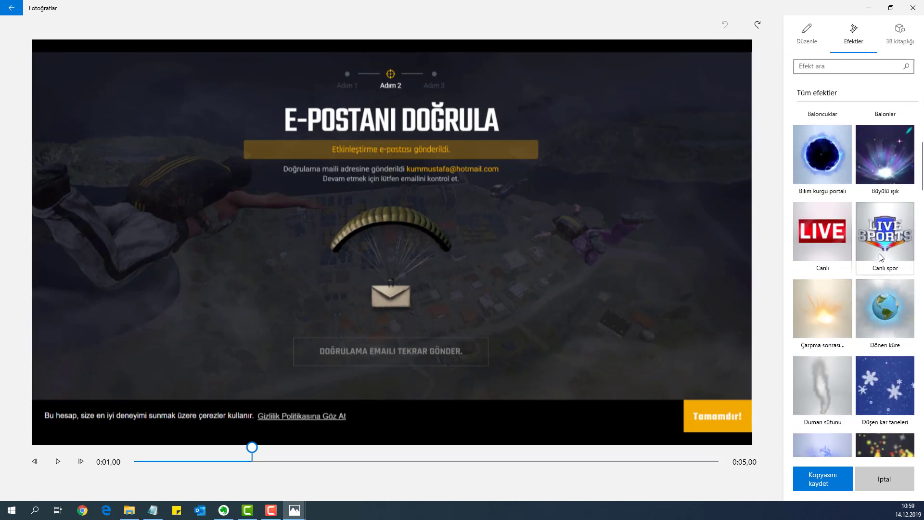
click(871, 240)
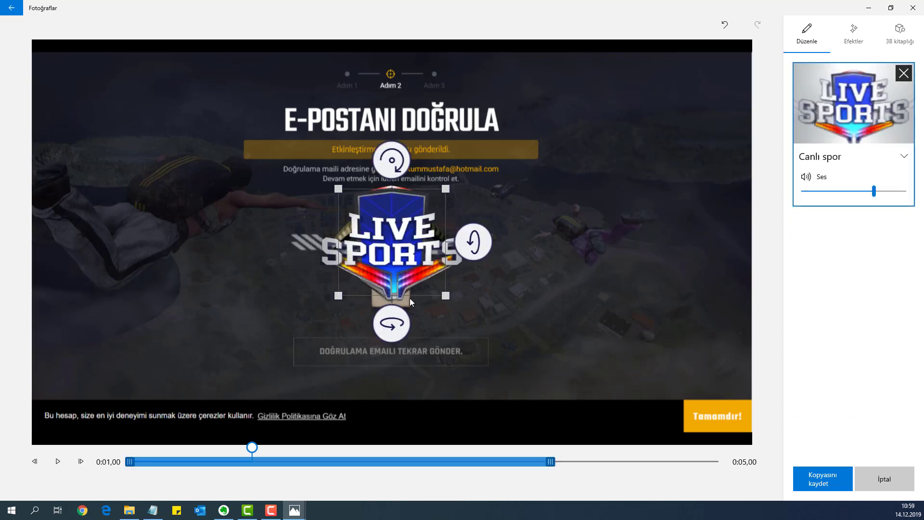
drag(443, 296, 276, 211)
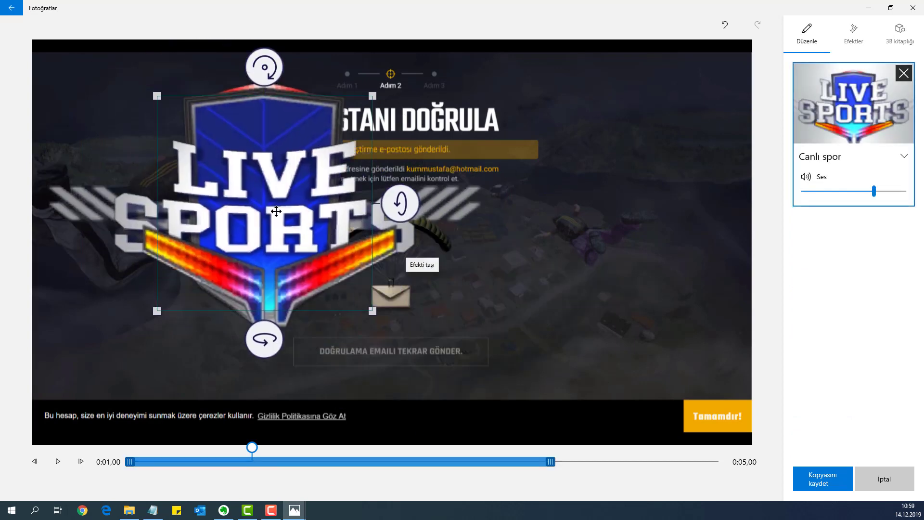
drag(372, 310, 270, 212)
drag(227, 162, 659, 163)
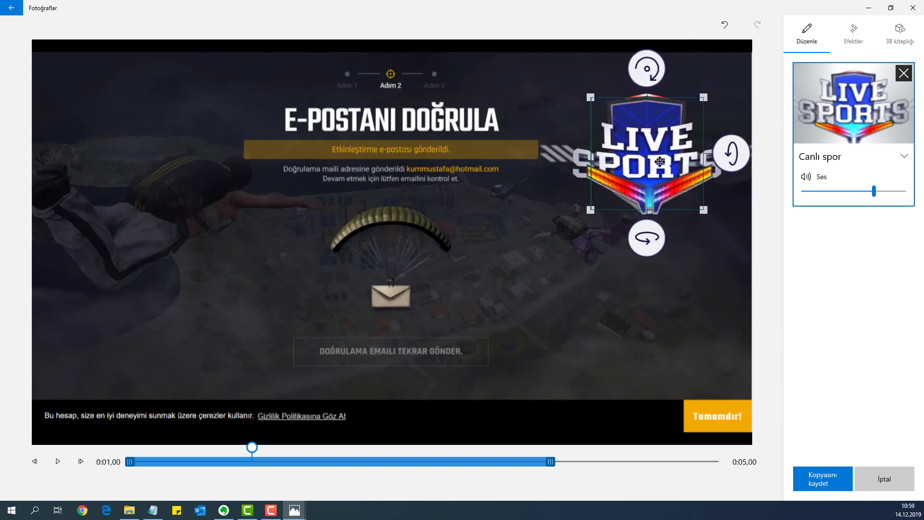
Step: Export the video in Yüksek 1080p quality to Masaüstü as Pubg Lite Kurulum (13).mp4, overwriting the existing file, and close Fotoğraflar
click(820, 482)
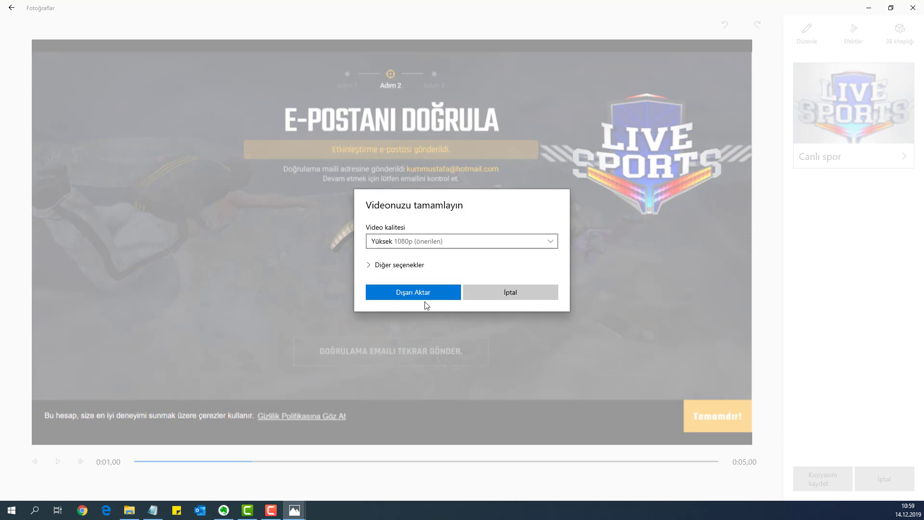
click(448, 241)
click(447, 241)
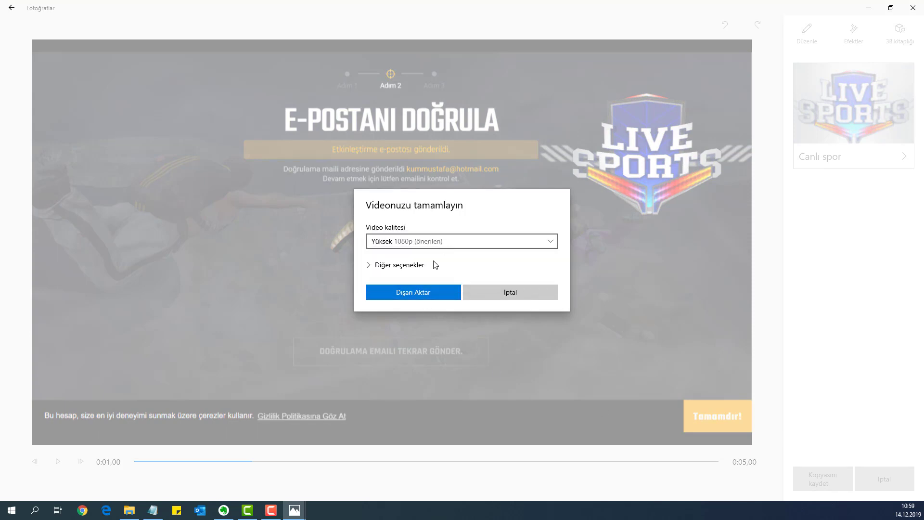
click(410, 267)
click(424, 322)
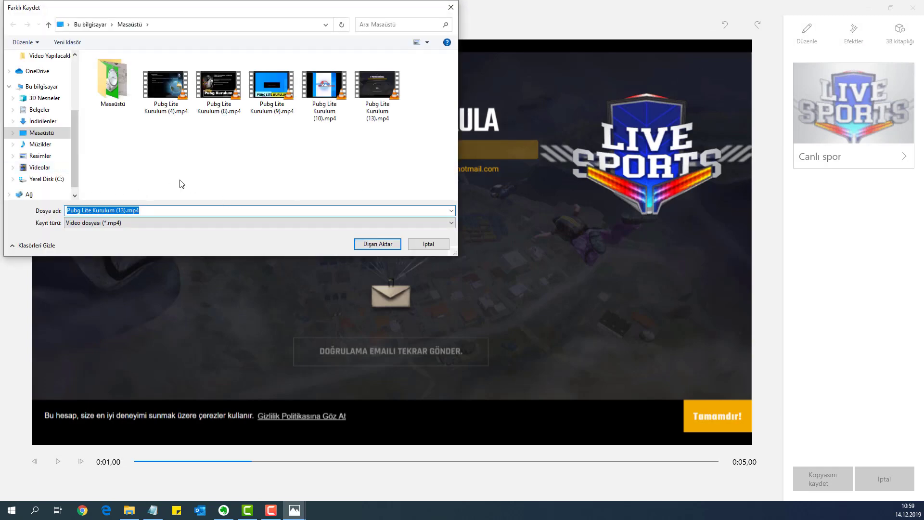
click(374, 244)
click(481, 259)
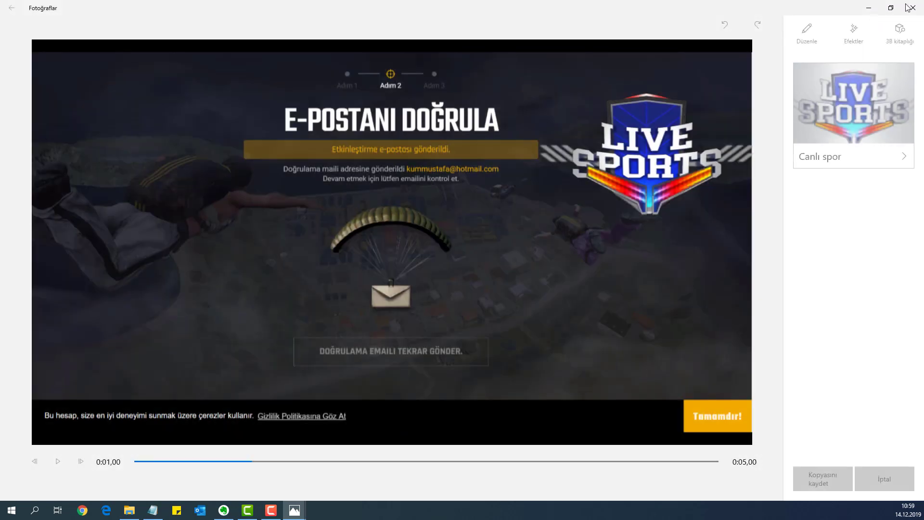
click(912, 7)
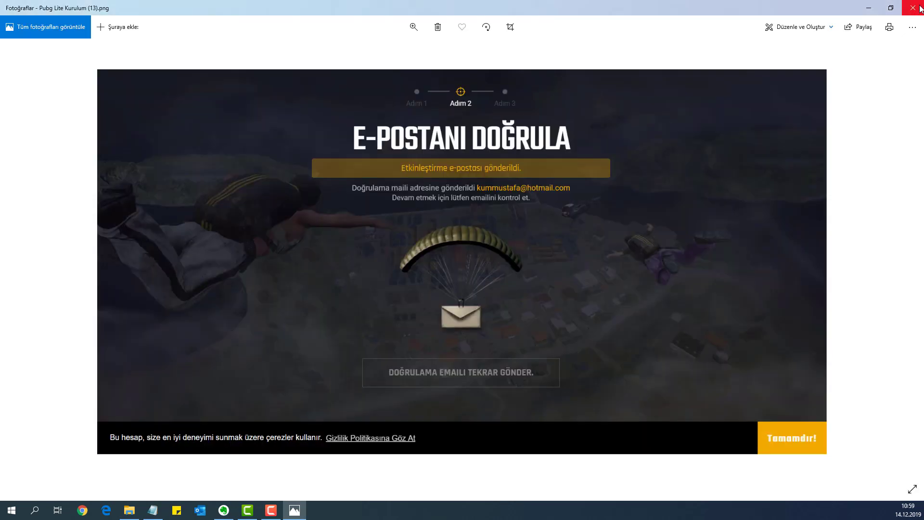
click(919, 8)
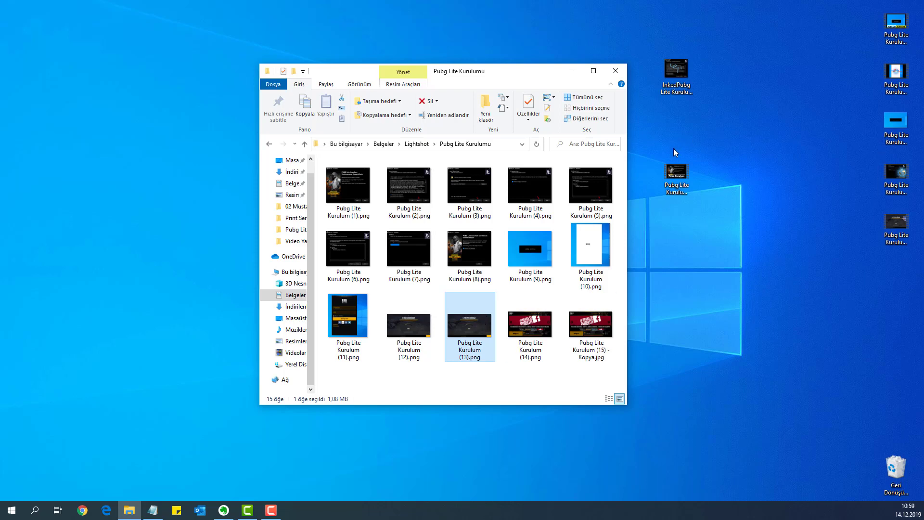
Step: Move the Pubg Lite Kurulum (8).mp4 icon below the InkedPubg icon, and play Pubg Lite Kurulum (13).mp4 in VLC at 5% volume
drag(673, 173, 673, 122)
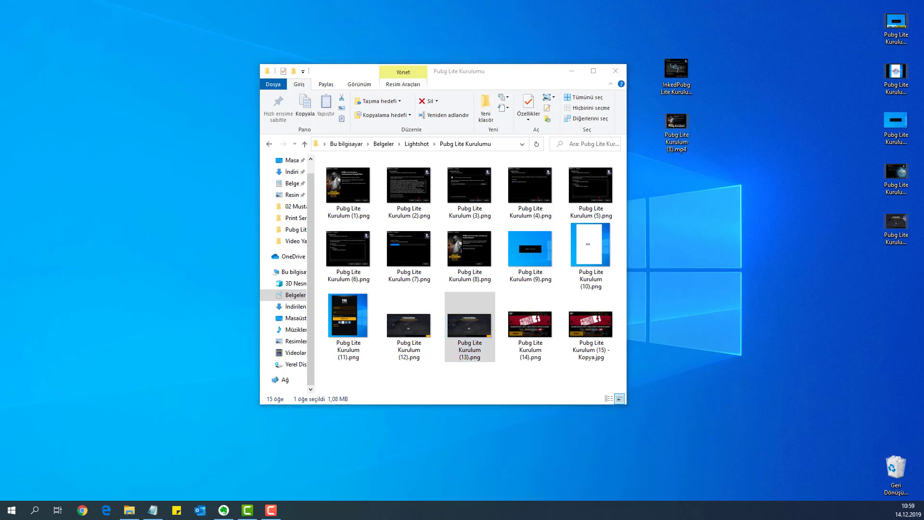
double_click(903, 235)
scroll(762, 152, down, 5)
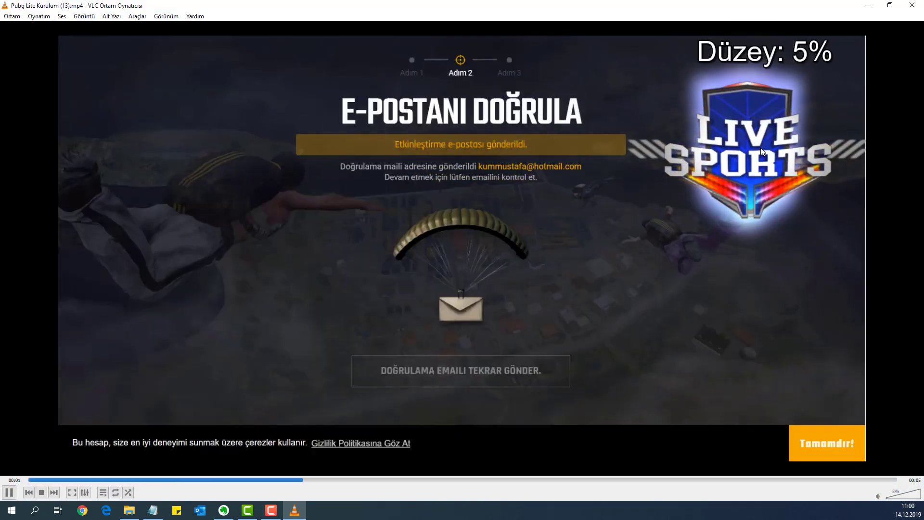
click(911, 6)
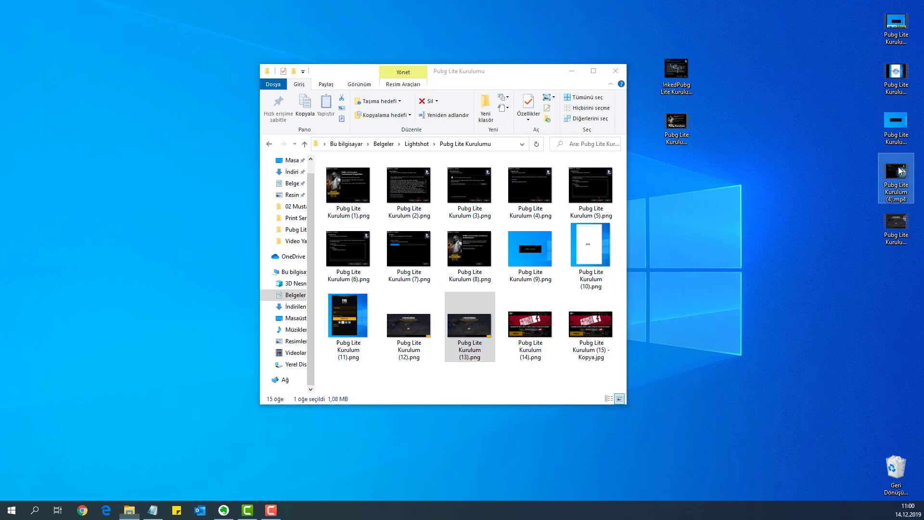
Step: Play Pubg Lite Kurulum (4).mp4 from the desktop full screen in VLC, and close the player
double_click(900, 169)
double_click(657, 241)
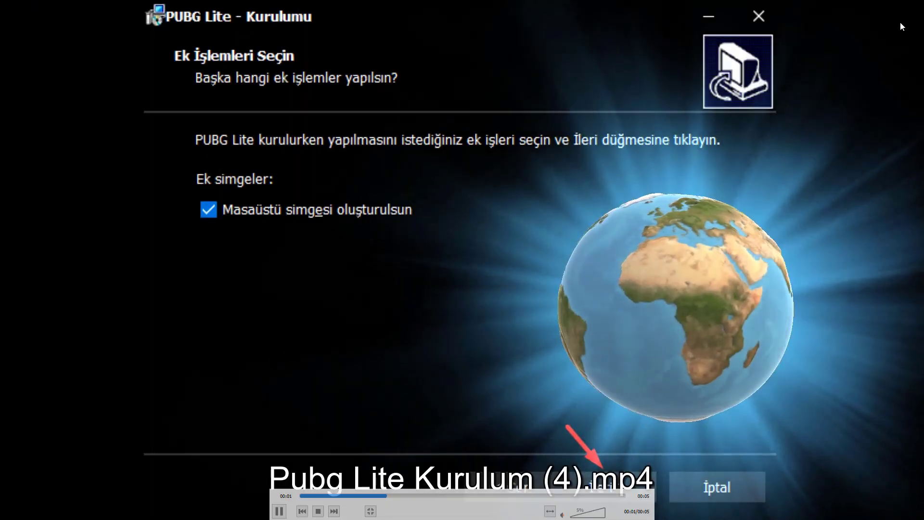
double_click(900, 22)
click(889, 6)
drag(816, 155, 619, 43)
click(876, 50)
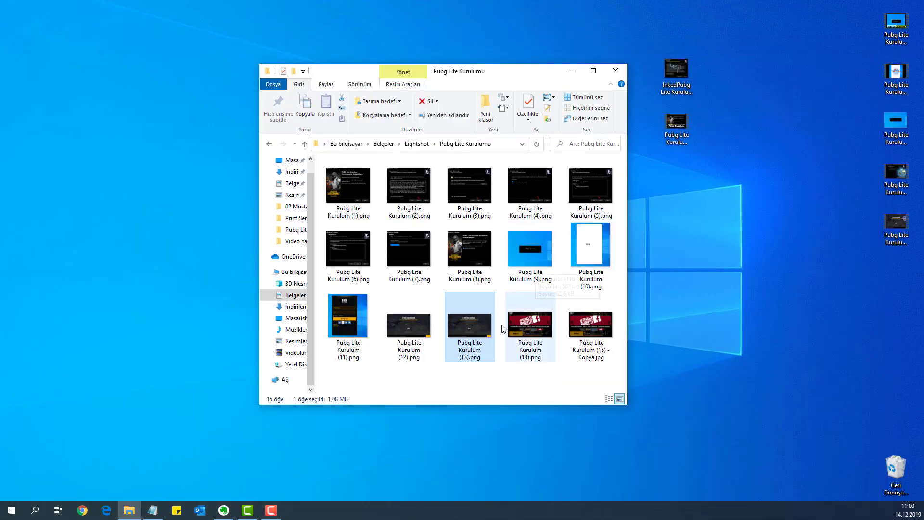
Step: View Pubg Lite Kurulum (13).png from the folder in Windows Fotoğraf Görüntüleyicisi, and close the viewer
right_click(465, 342)
mouse_move(543, 184)
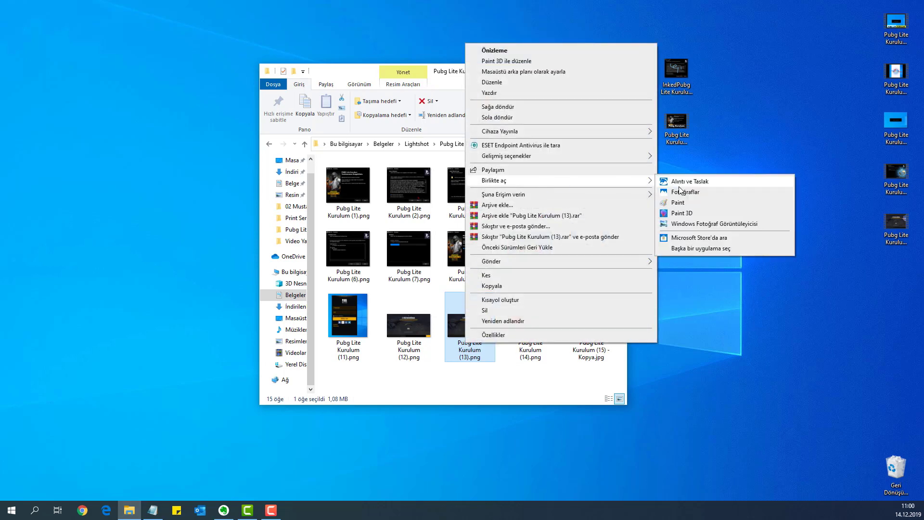
click(686, 226)
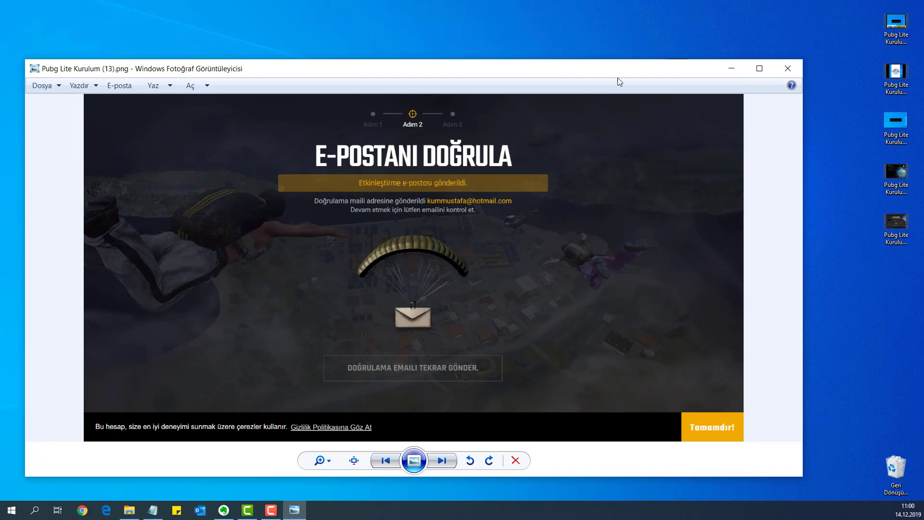
click(788, 68)
Step: Open Pubg Lite Kurulum (13).png in Fotoğraflar and create a music video project from it, skipping the video naming
right_click(474, 344)
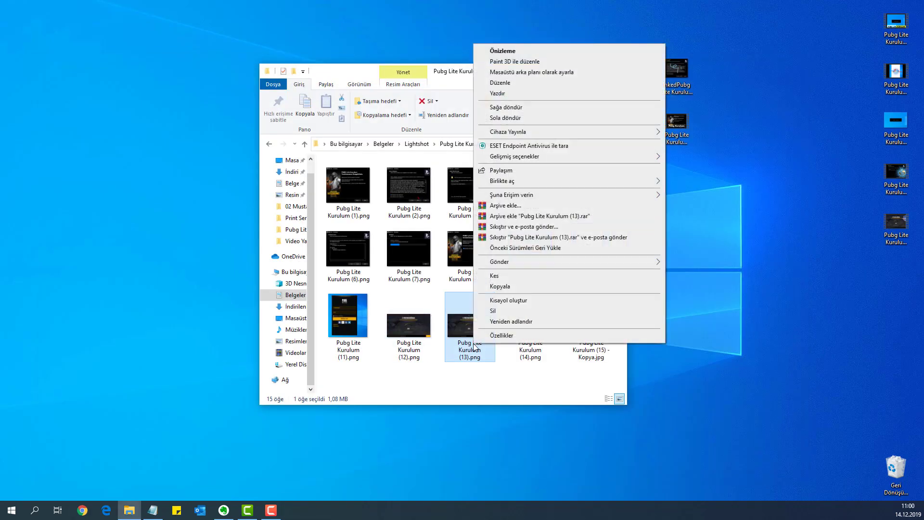
mouse_move(568, 182)
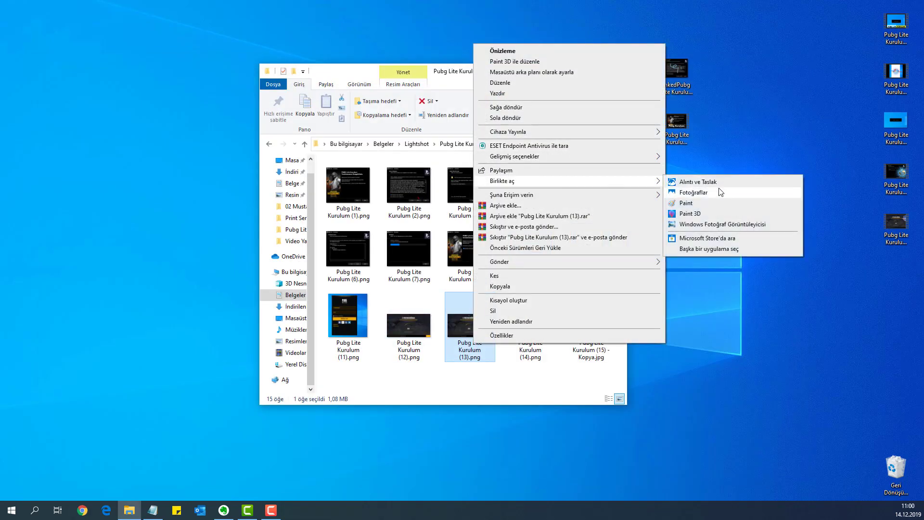
click(693, 192)
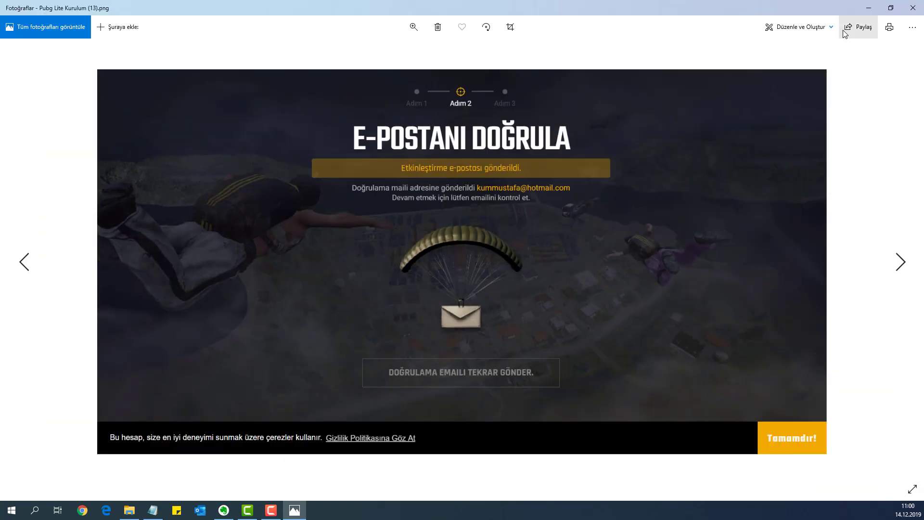
click(827, 29)
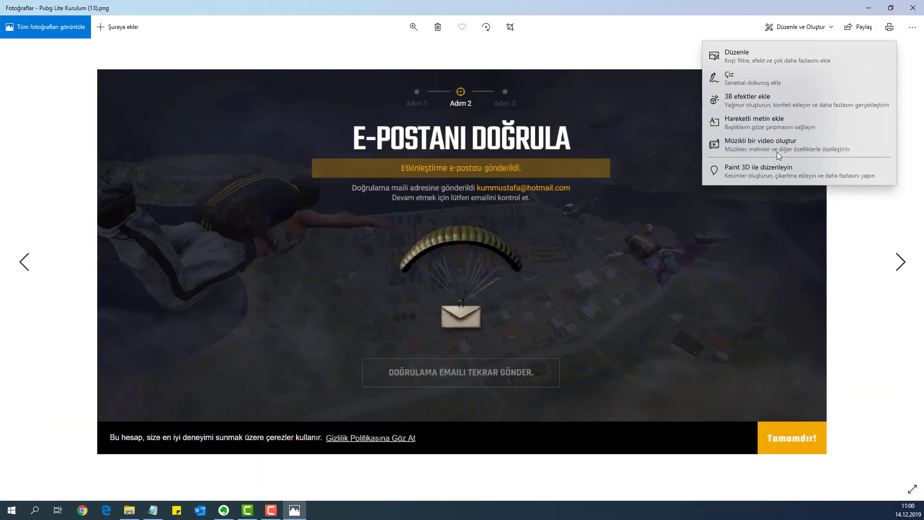
click(796, 147)
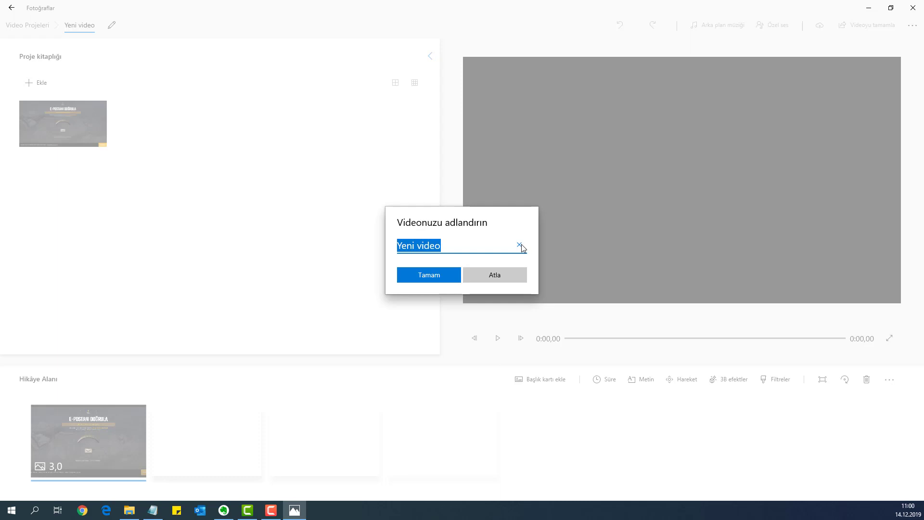
click(521, 245)
click(504, 270)
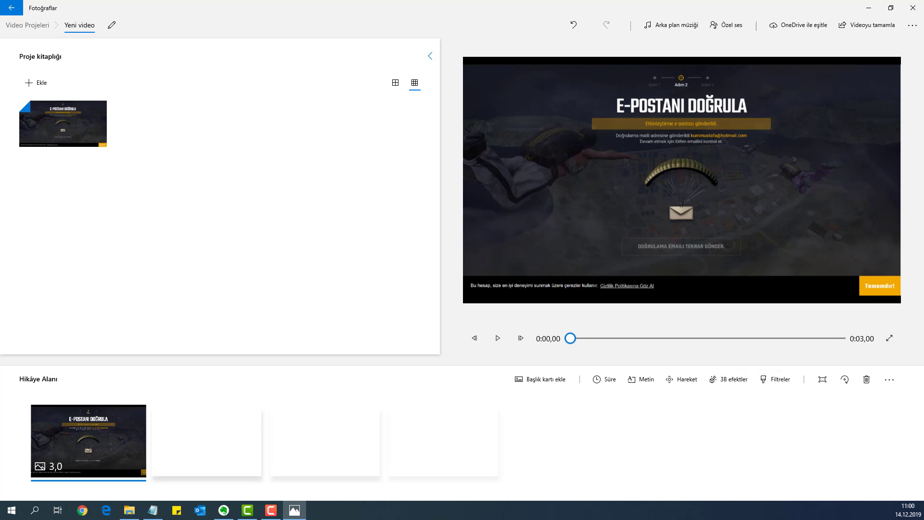
Step: Add Neşeli Tempo as the background music with a slightly adjusted volume, and preview part of the video
click(671, 27)
click(458, 245)
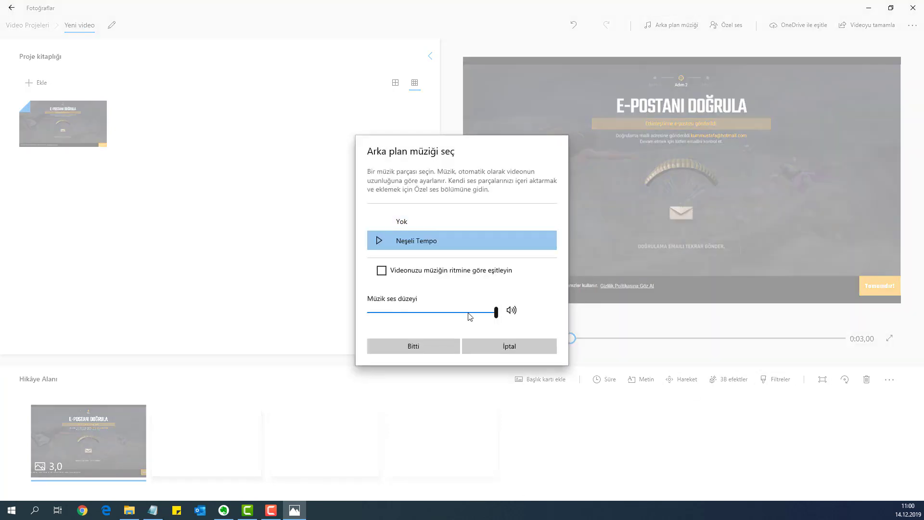
click(511, 310)
drag(495, 312, 490, 313)
click(455, 345)
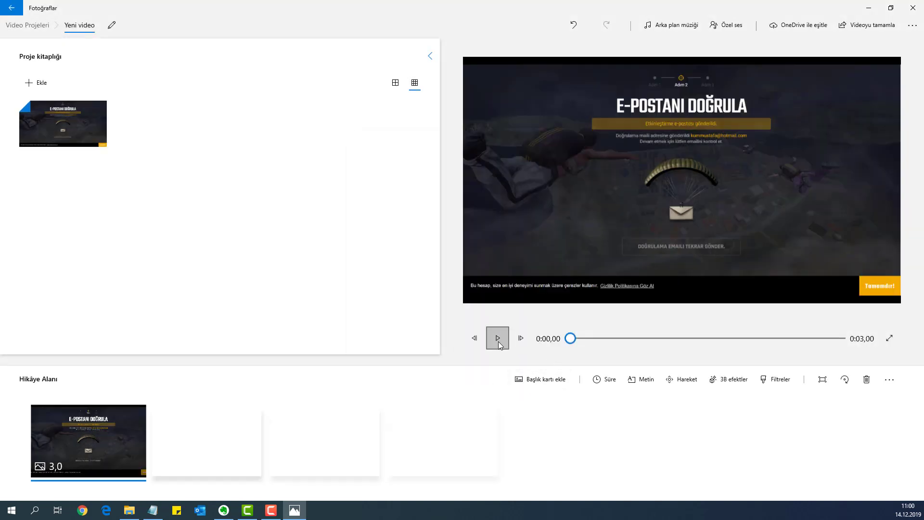
click(499, 342)
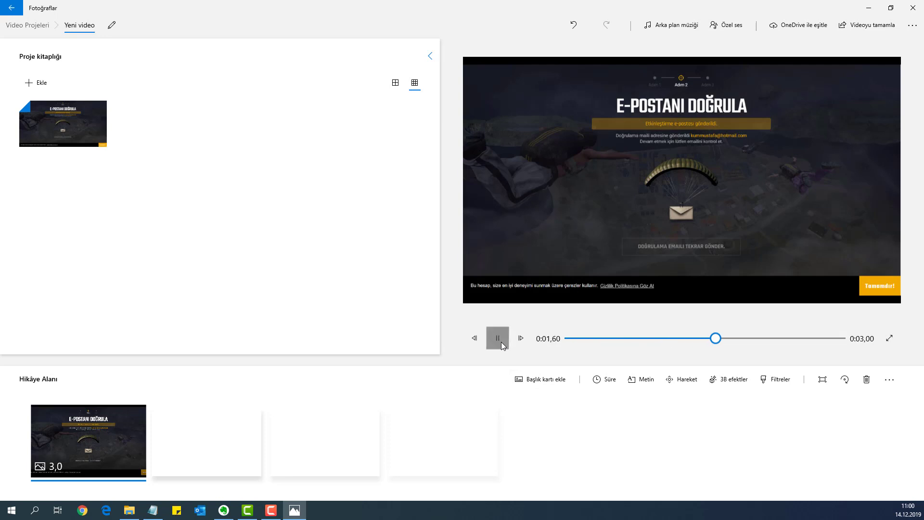
click(501, 341)
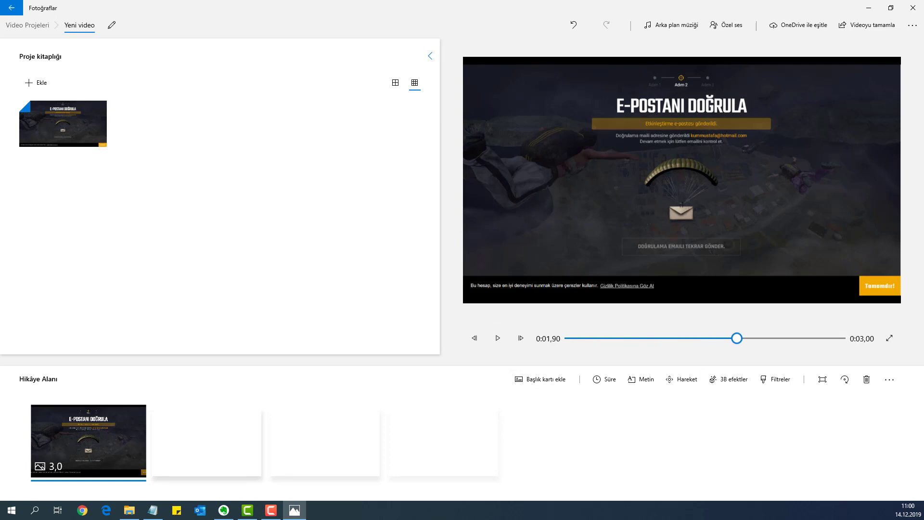
Step: Export the finished video to Masaüstü as Yeni video.mp4, and close Fotoğraflar
click(873, 33)
click(417, 295)
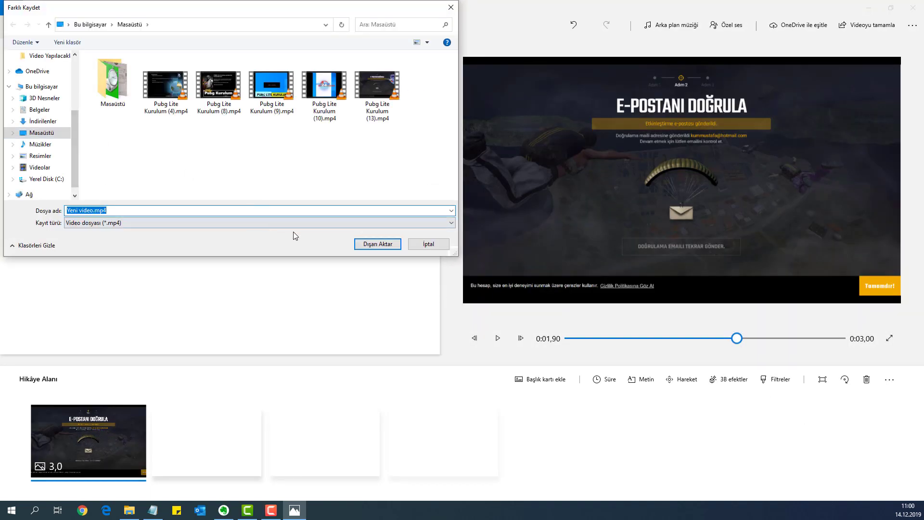
click(377, 244)
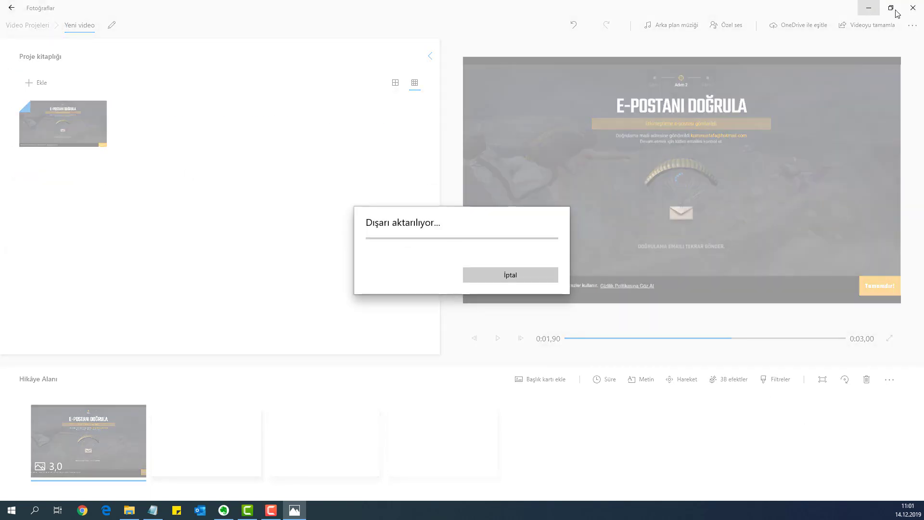
click(913, 7)
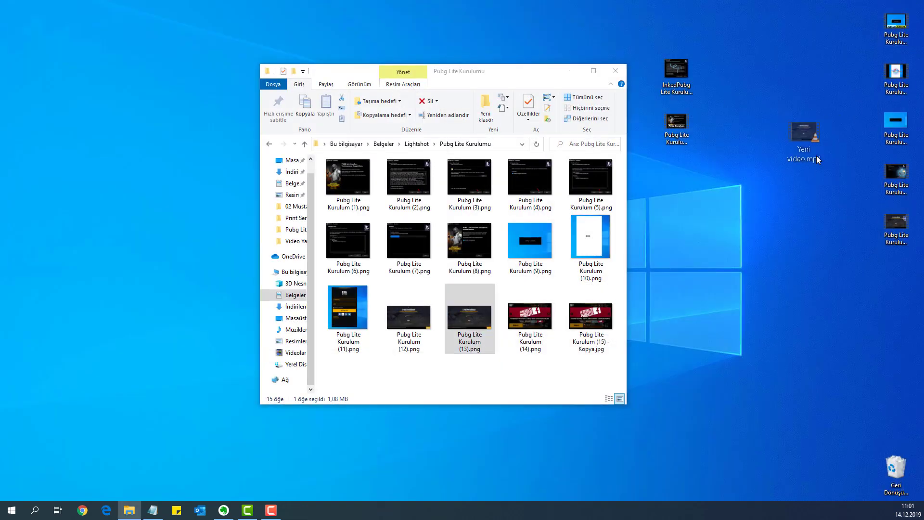
Step: Play Yeni video.mp4 from the desktop full screen in VLC with the volume raised to 90%, and close the player
double_click(823, 121)
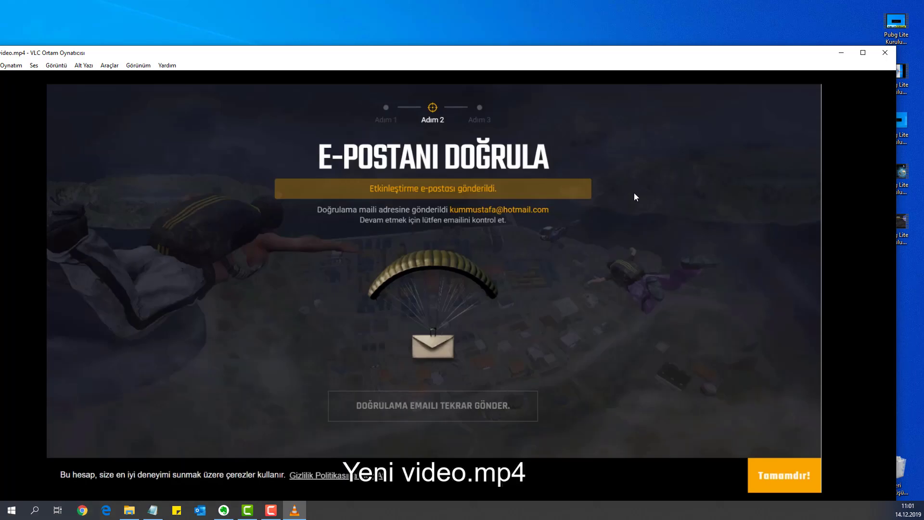
double_click(591, 218)
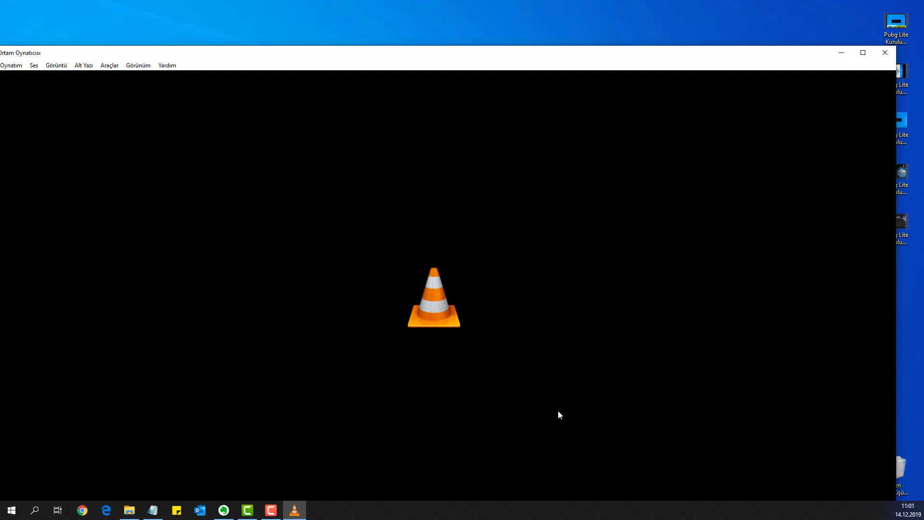
scroll(605, 359, up, 12)
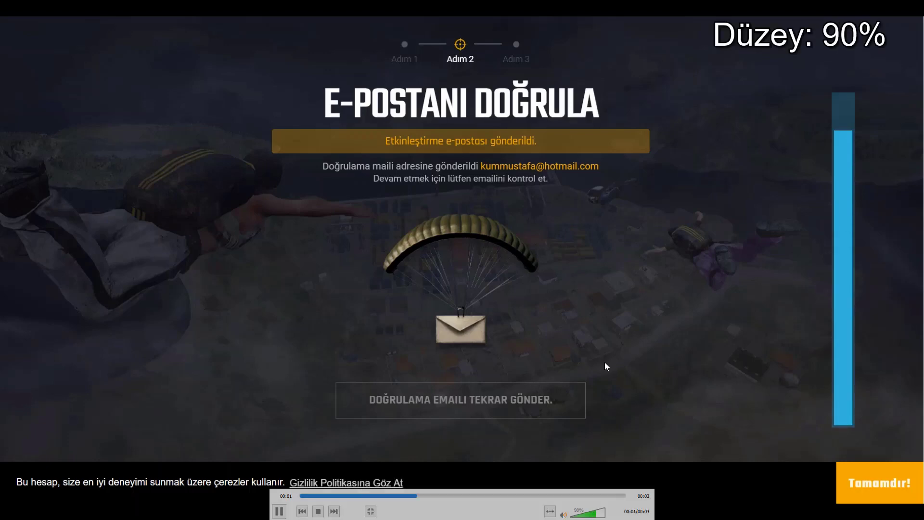
double_click(605, 366)
click(890, 49)
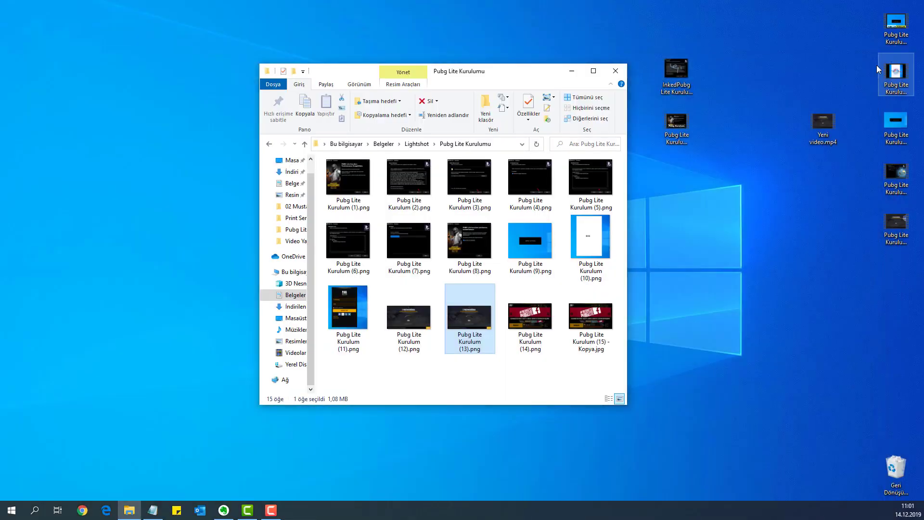
key(F10)
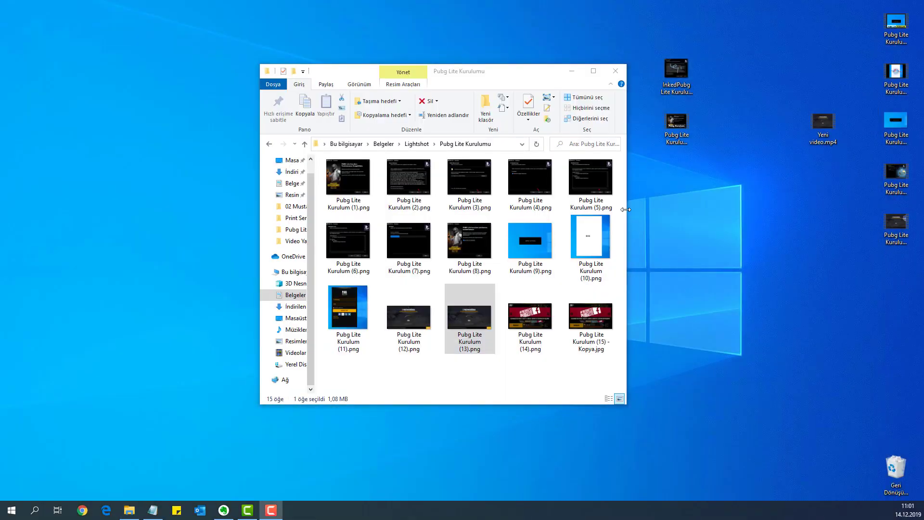